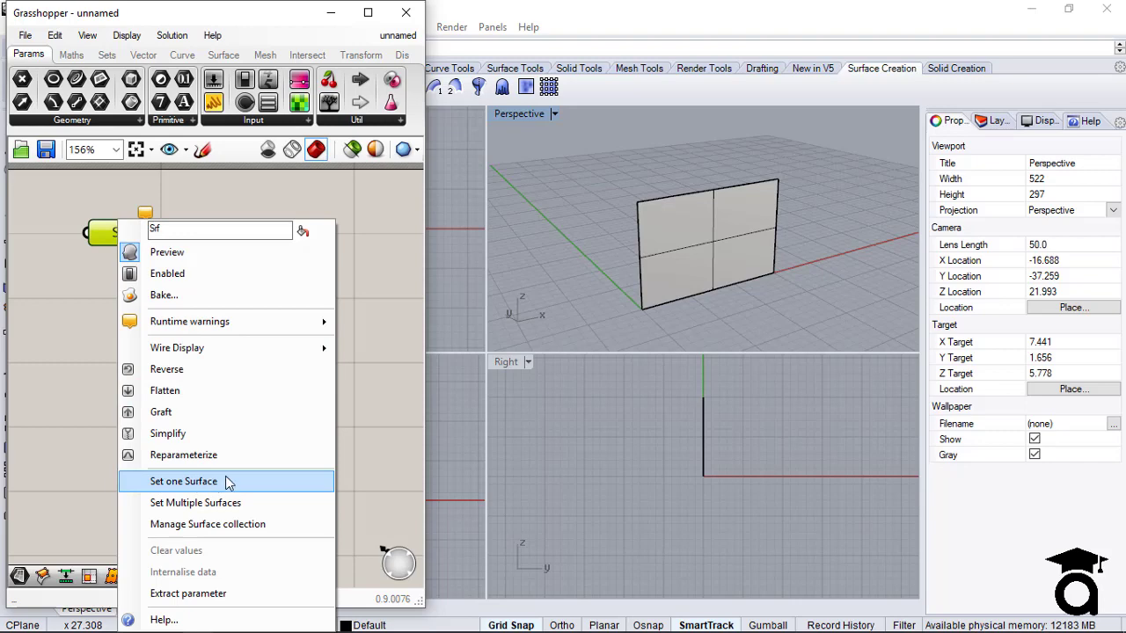
Assign the upright rectangular surface from the Perspective viewport to the Srf parameter as a single surface.
left_click(227, 481)
left_click(700, 251)
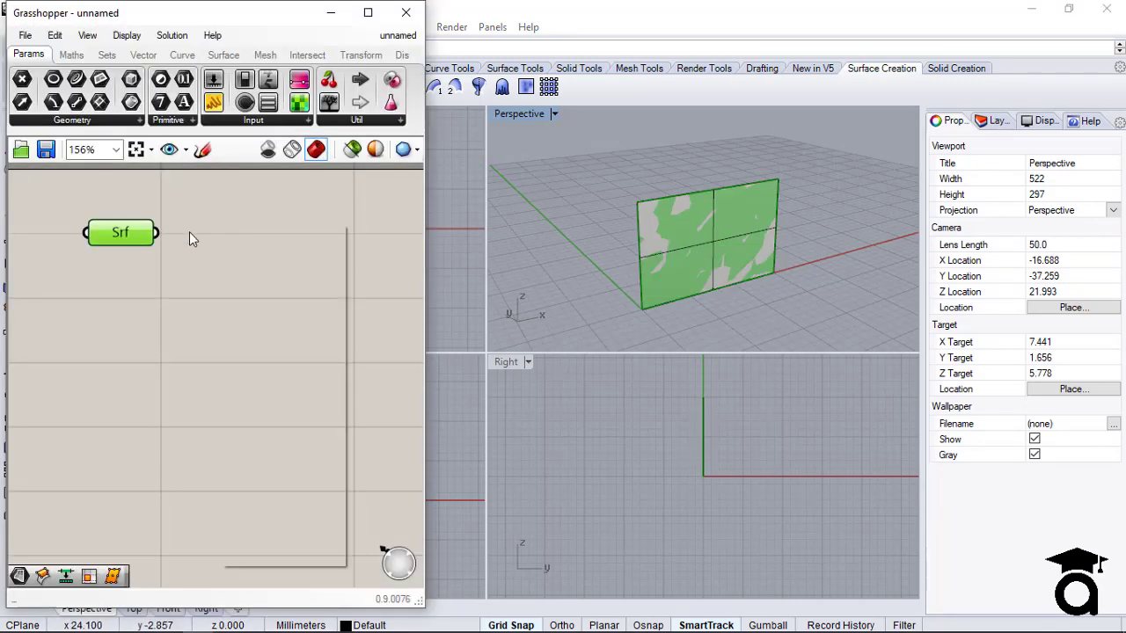
left_click(132, 203)
scroll(87, 238, "down", 3)
scroll(128, 241, "up", 2)
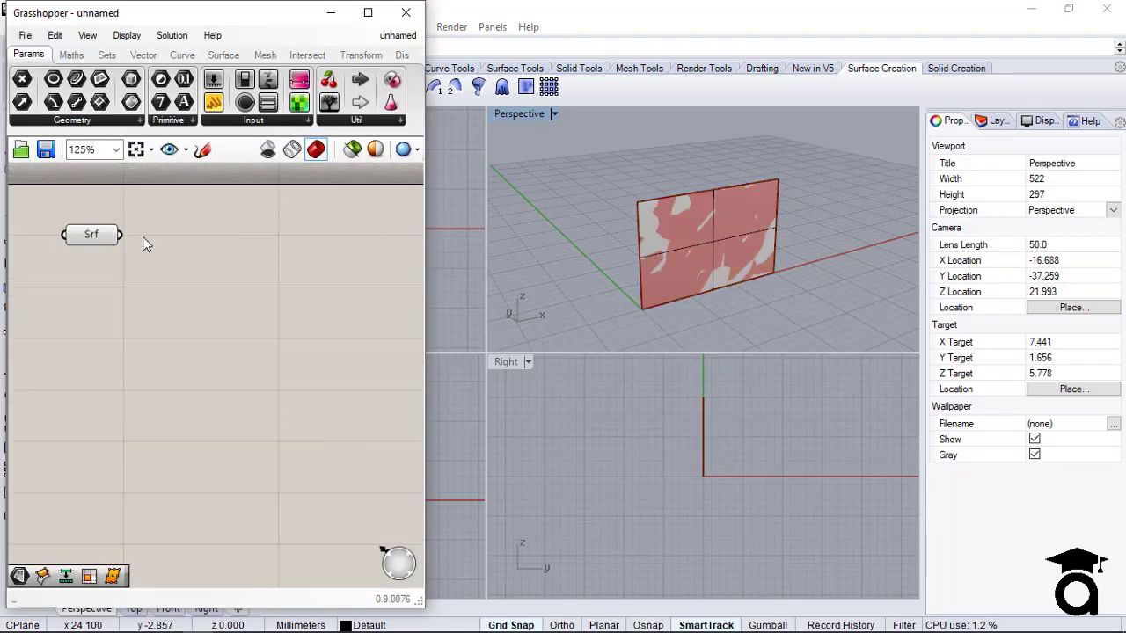
Add the Contour component for surfaces beside the Srf parameter and wire the surface into its S input.
double_click(147, 233)
type("con")
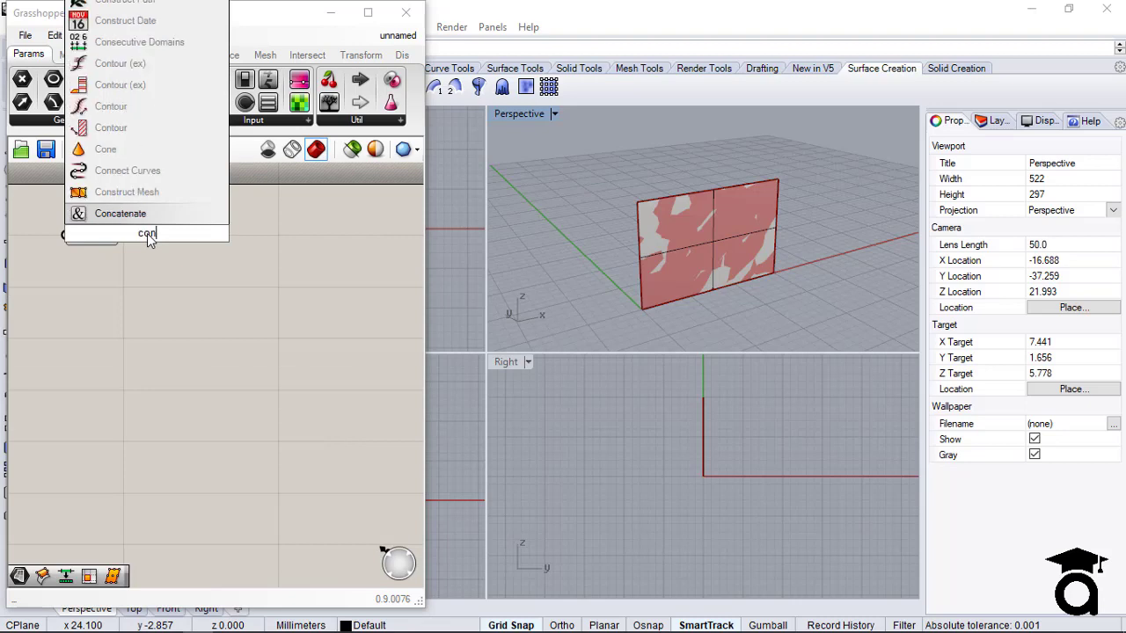
type("t")
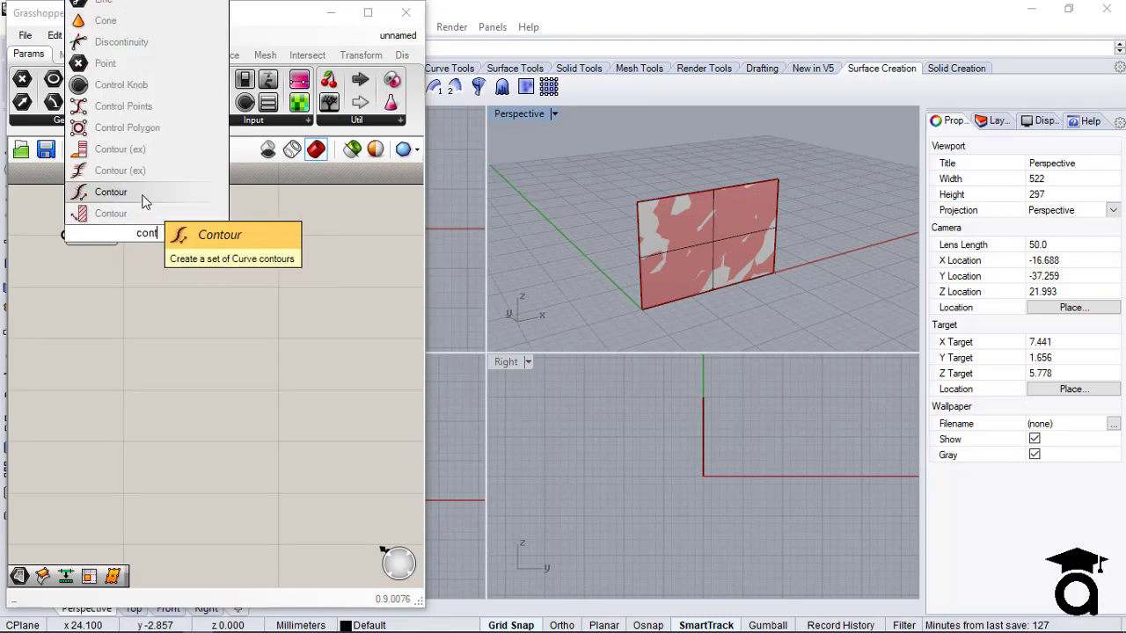
left_click(138, 213)
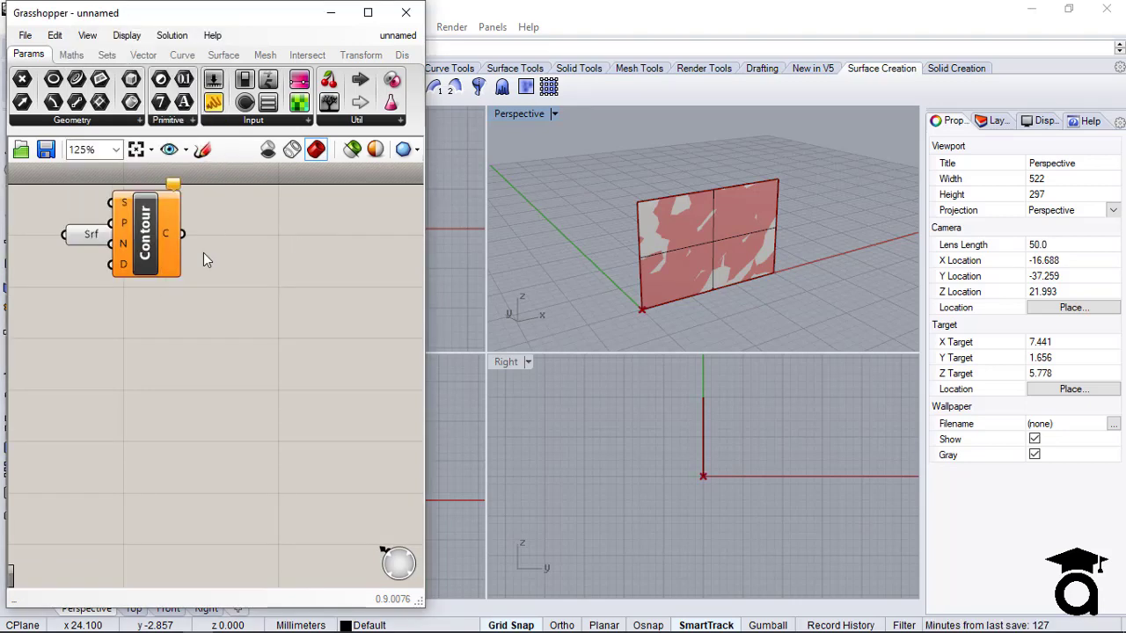
left_click_drag(166, 251, 225, 283)
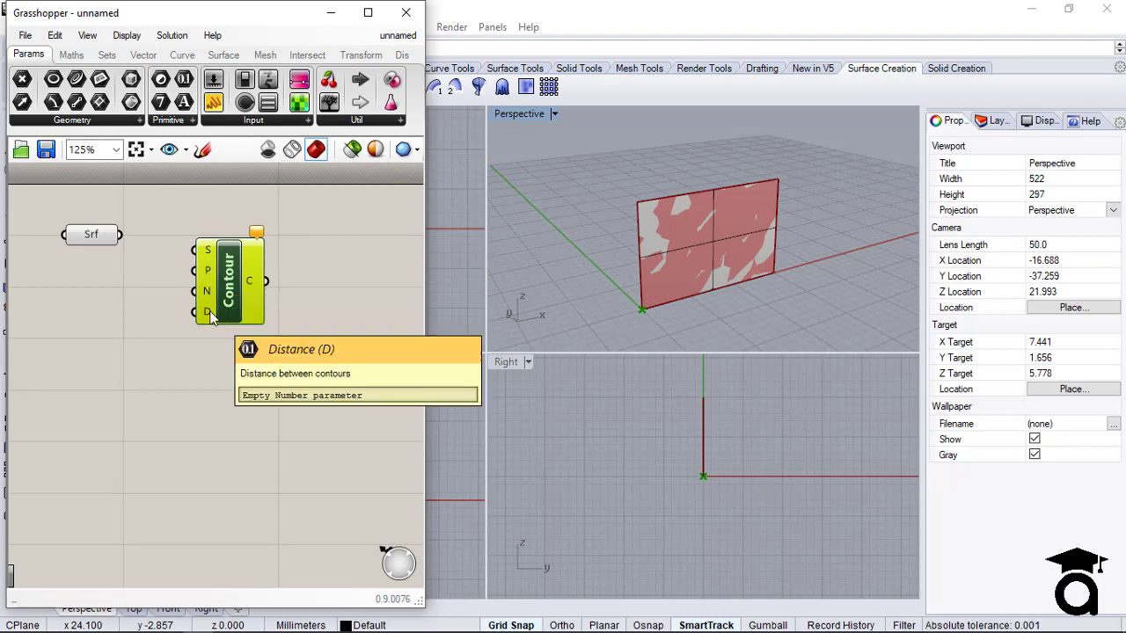
left_click_drag(121, 235, 195, 250)
left_click(283, 249)
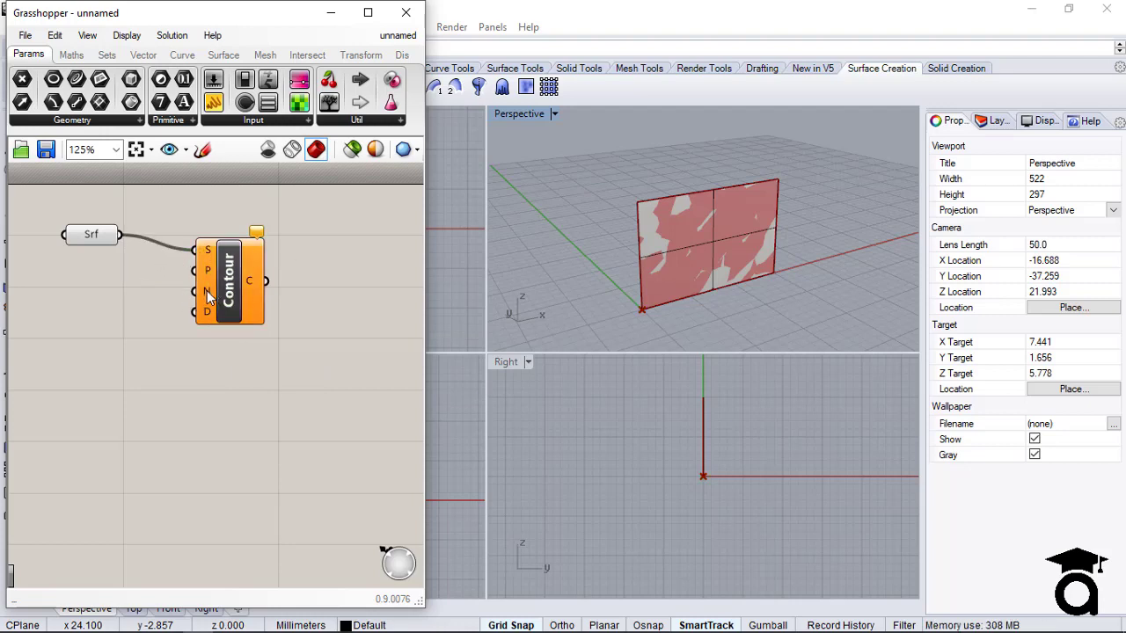
Set the Perspective viewport's display mode to Wireframe.
mouse_move(207, 290)
scroll(314, 297, "down", 1)
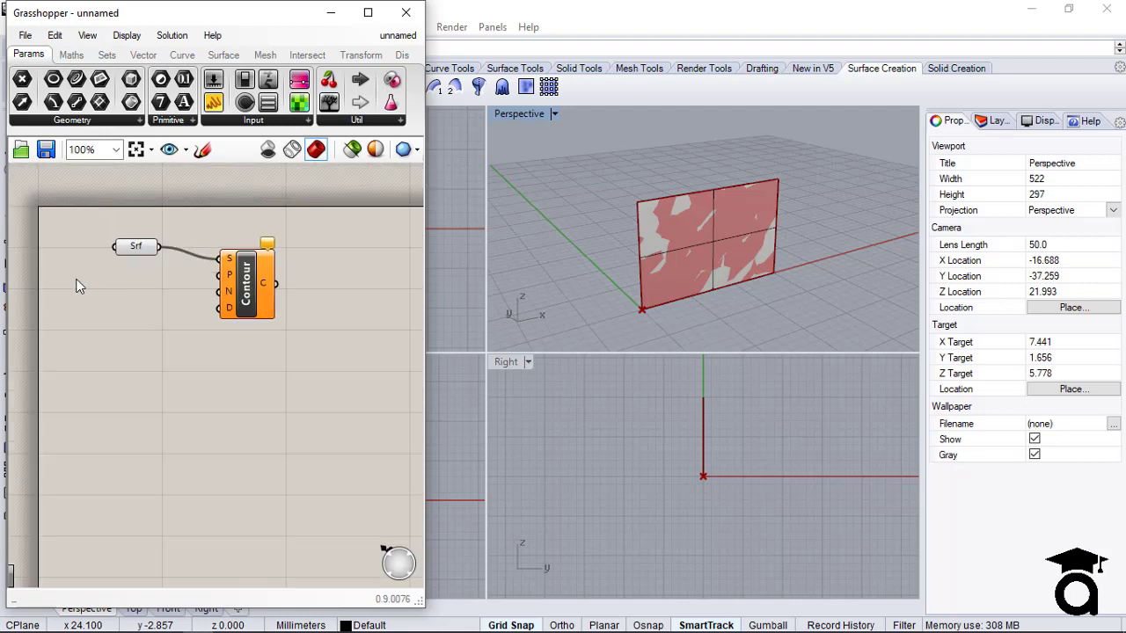
scroll(71, 278, "up", 1)
right_click_drag(735, 188, 765, 190)
scroll(704, 296, "up", 3)
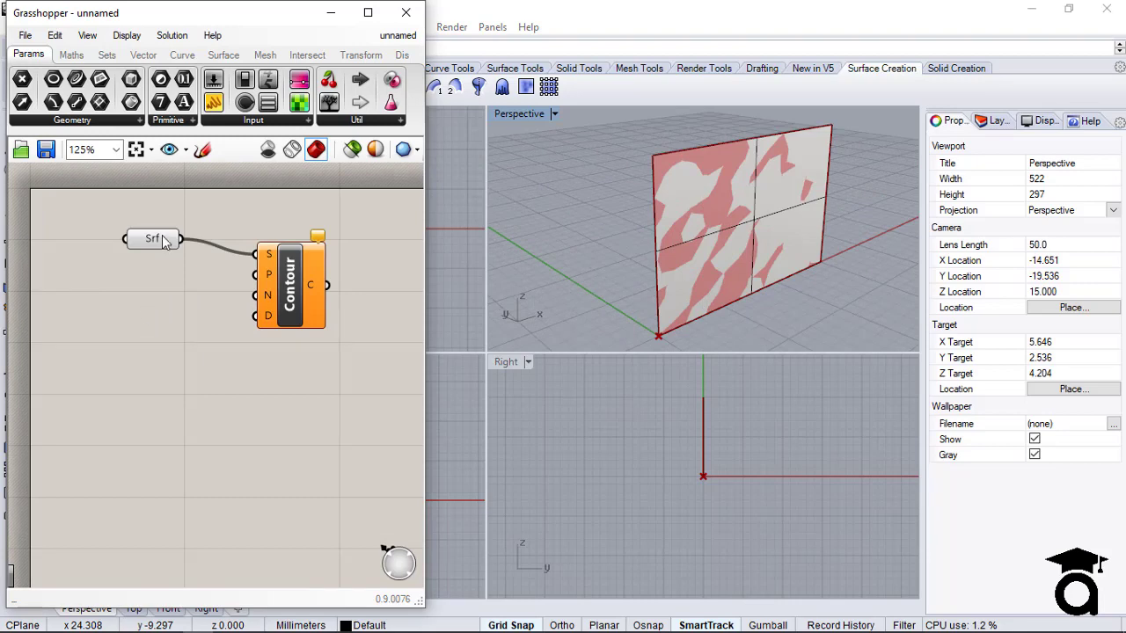
left_click(553, 113)
left_click(567, 165)
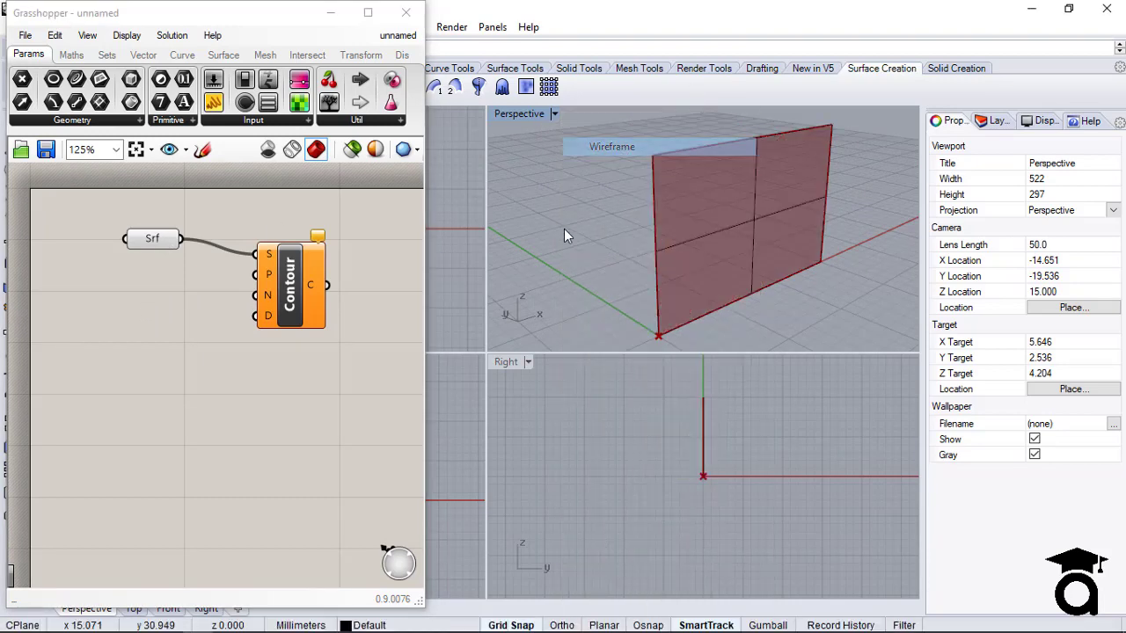
left_click(159, 237)
left_click(186, 296)
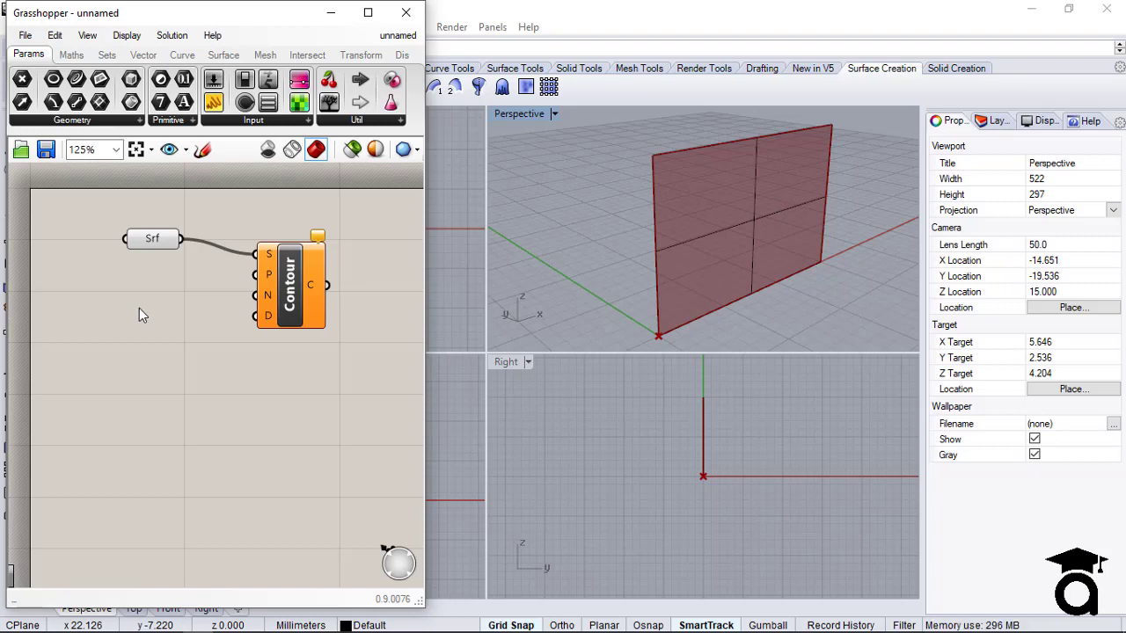
Add a Unit X vector below the Srf parameter and wire its V output into Contour's N input.
double_click(184, 299)
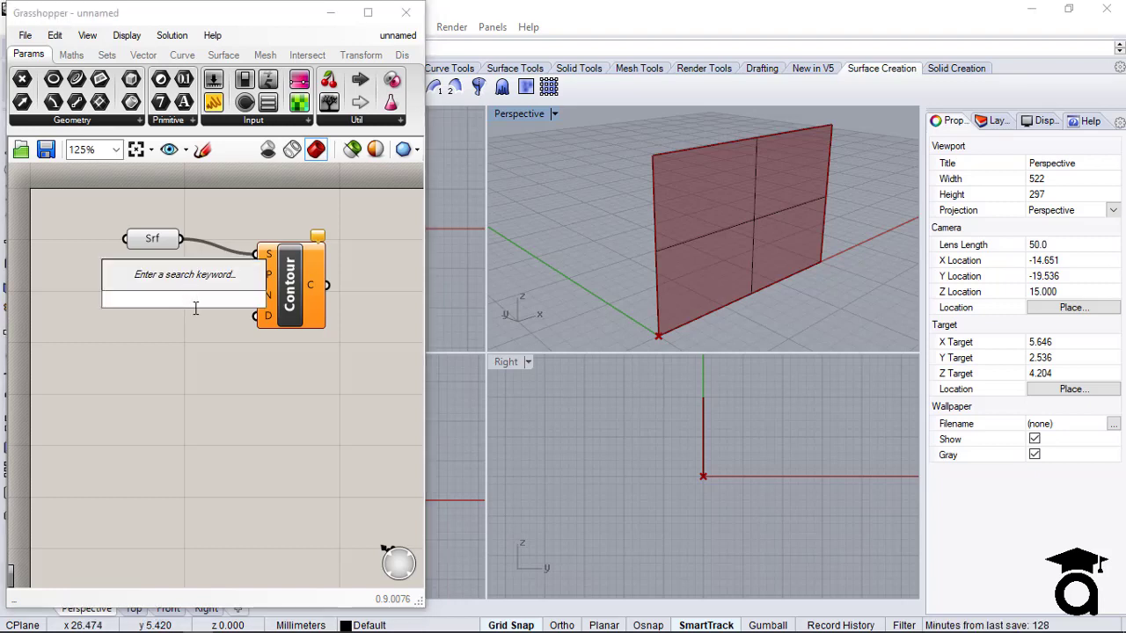
type("x")
key("Return")
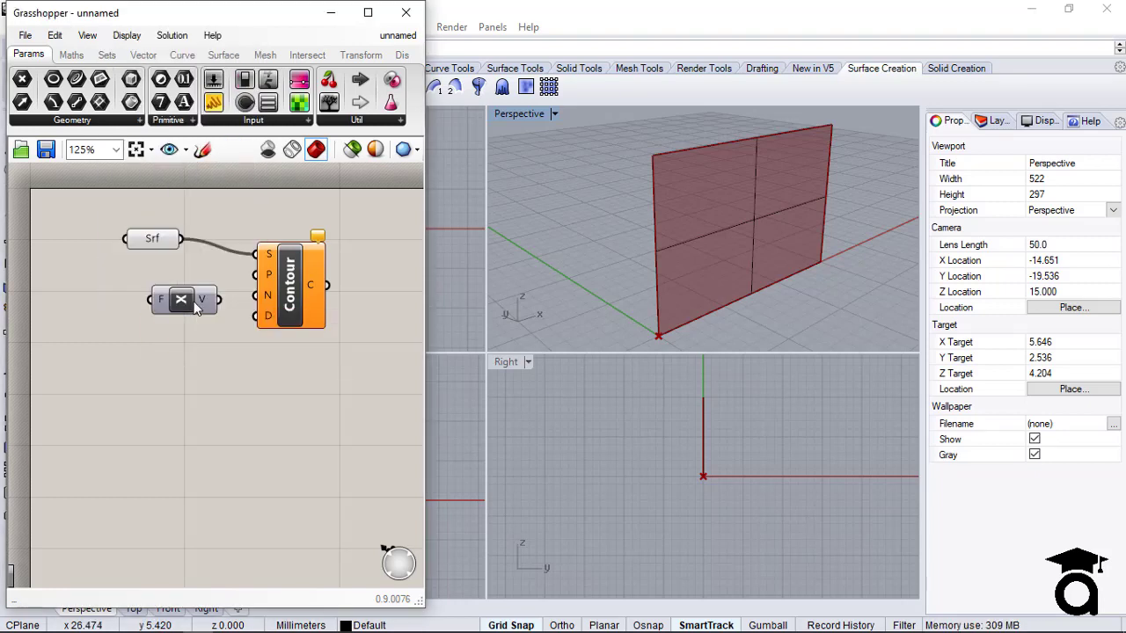
left_click_drag(155, 305, 256, 295)
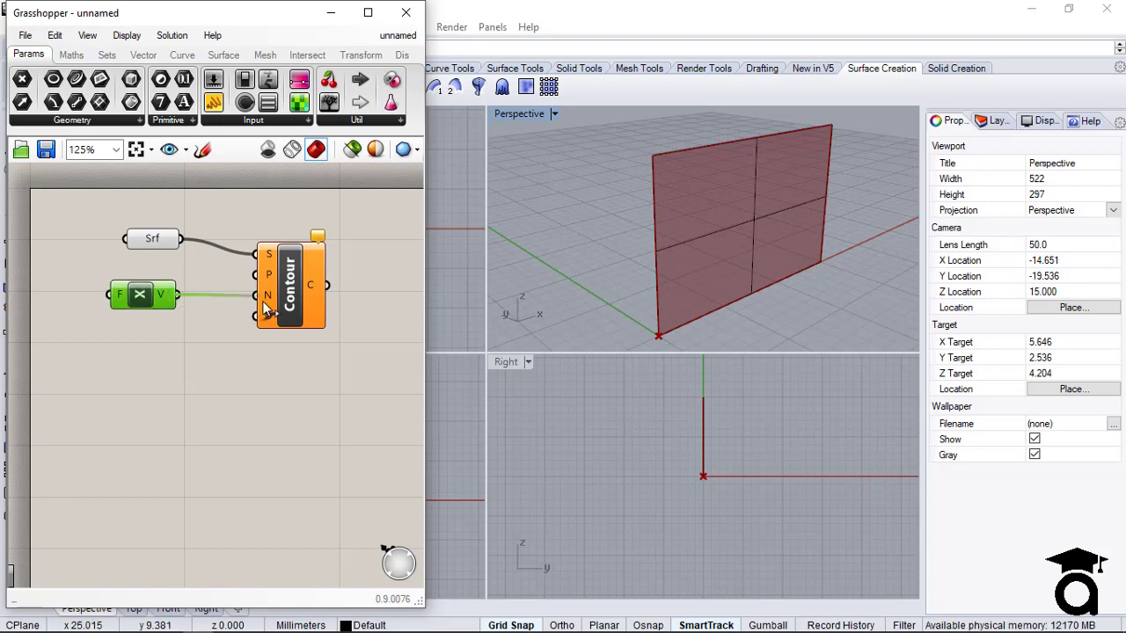
left_click_drag(161, 304, 172, 303)
left_click(204, 333)
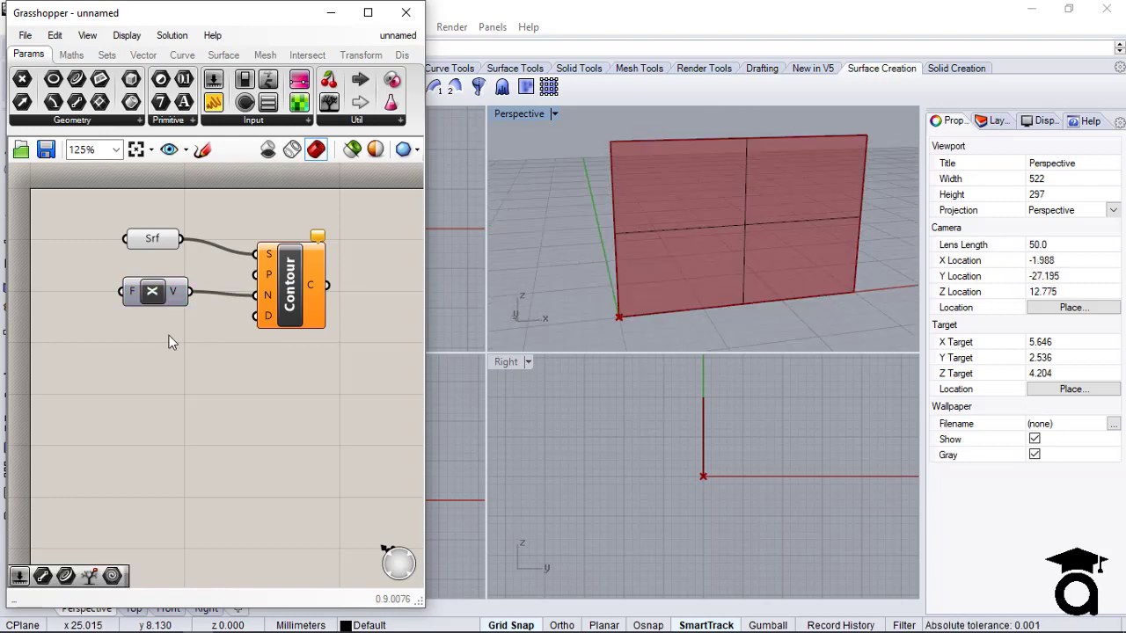
Create a number slider with the range and start value .100<.500<.900 below the Unit X component.
double_click(170, 339)
type(".100")
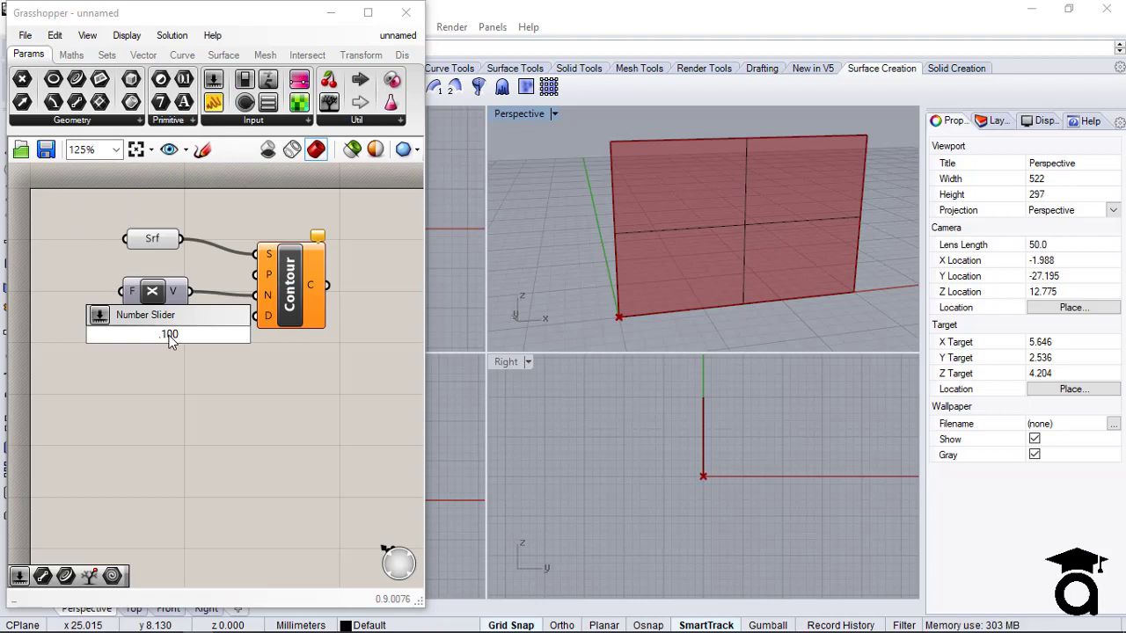
type("<.")
type("5")
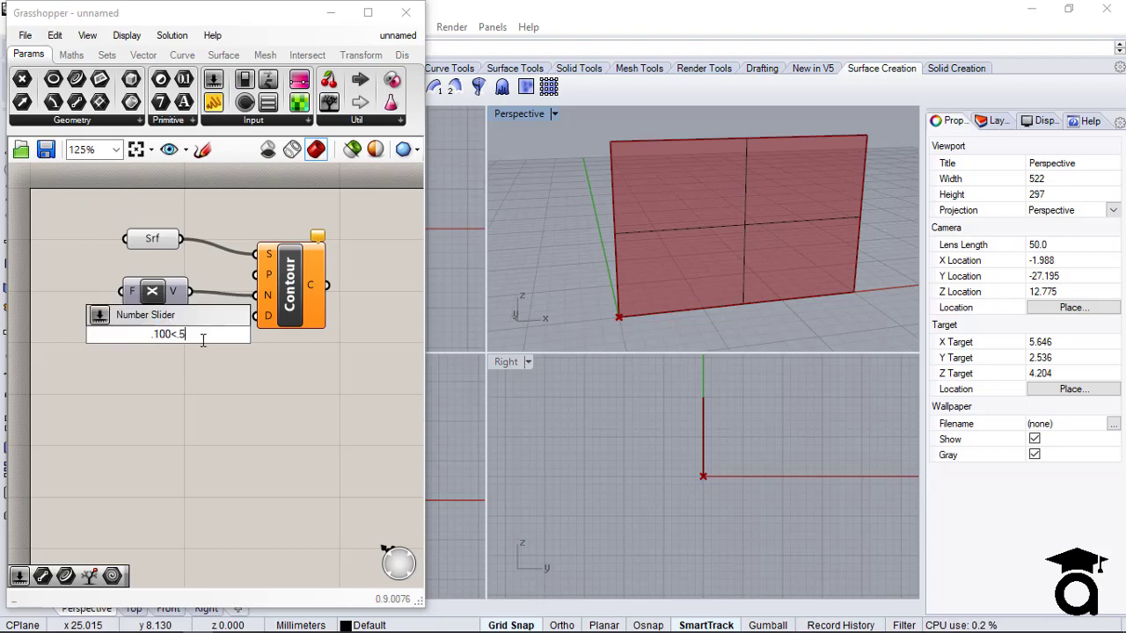
type("00<<")
key("BackSpace")
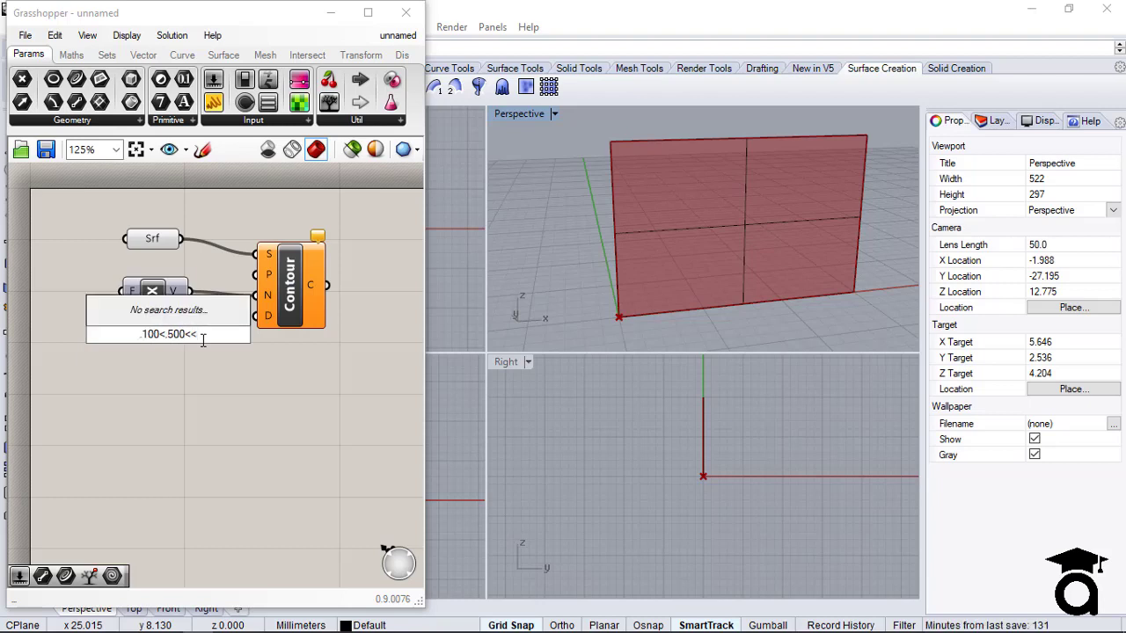
type(".900")
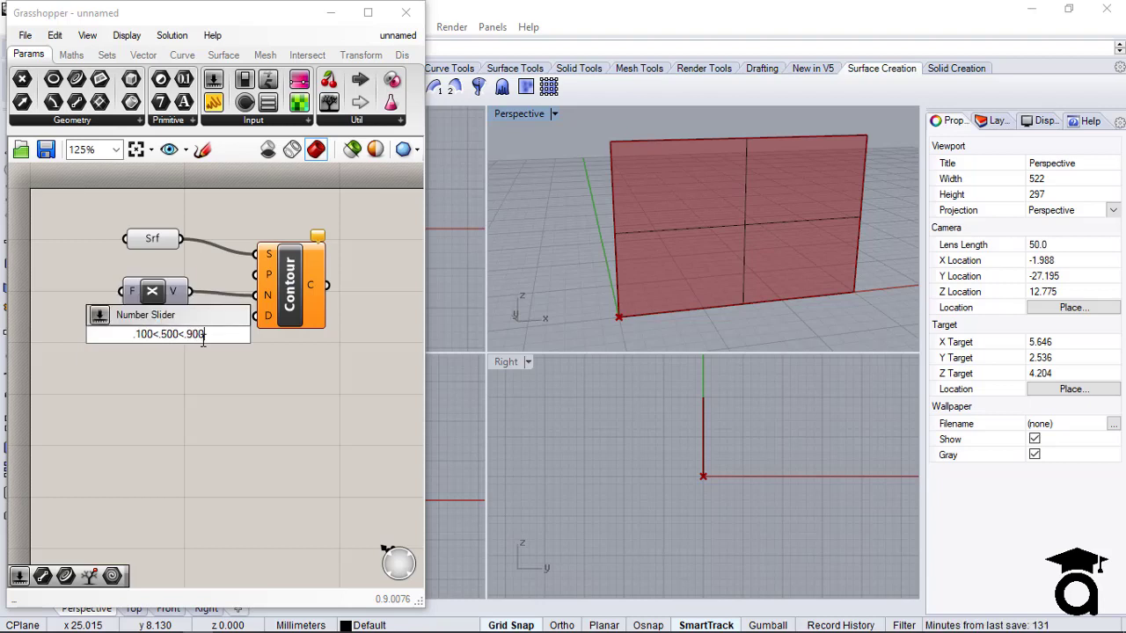
key("Return")
Wire the number slider into Contour's D distance input and set the slider to 0.321.
left_click_drag(193, 336, 255, 342)
left_click_drag(121, 340, 269, 315)
left_click(260, 340)
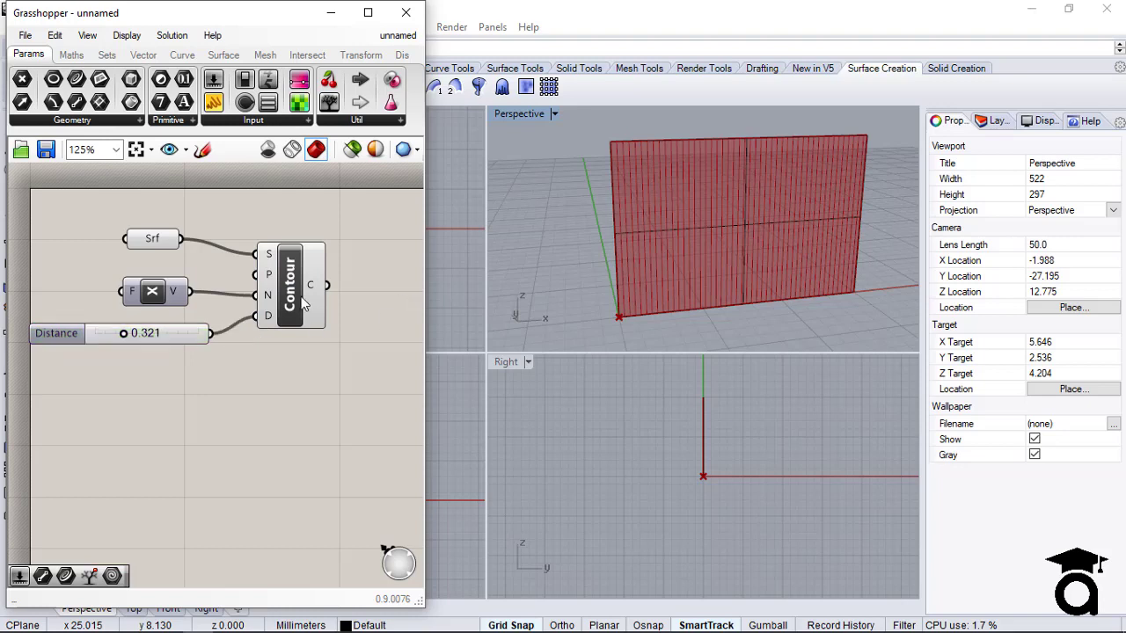
left_click(302, 297)
left_click(298, 365)
Add the transform Project component beside Contour and wire the contour curves into its G input.
right_click_drag(255, 347, 97, 365)
scroll(265, 363, "down", 1)
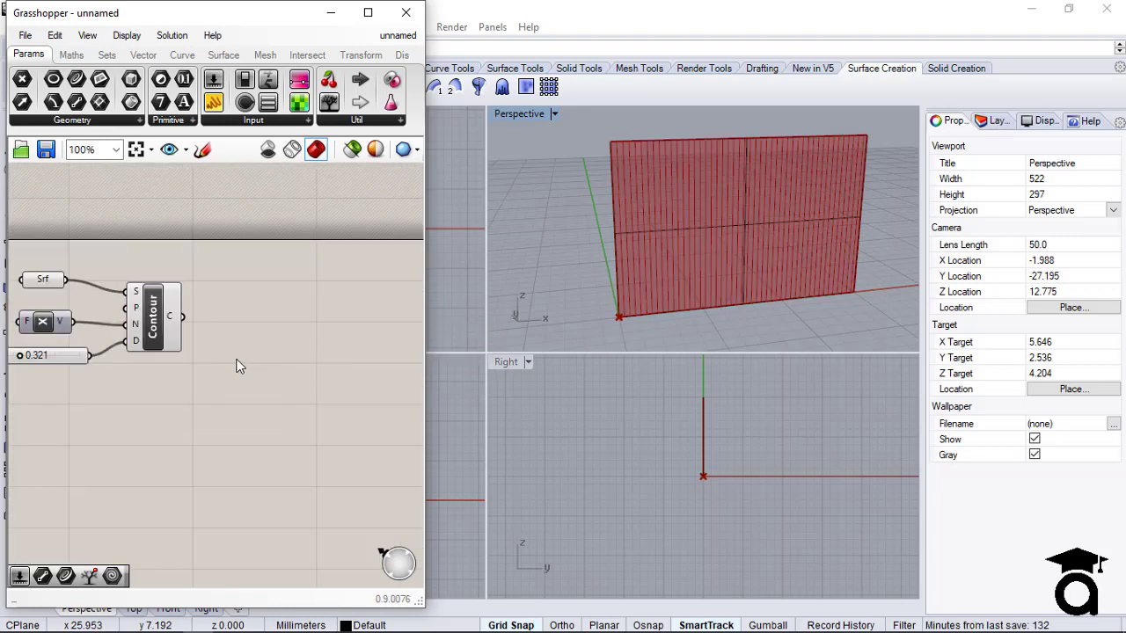
double_click(236, 367)
type("pro")
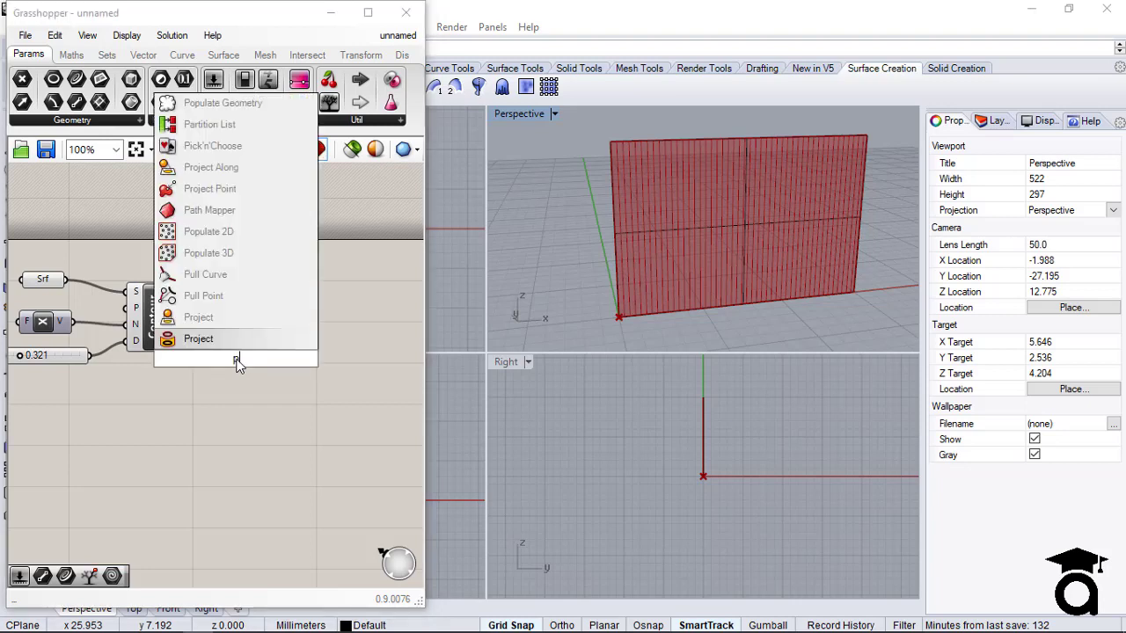
type("je")
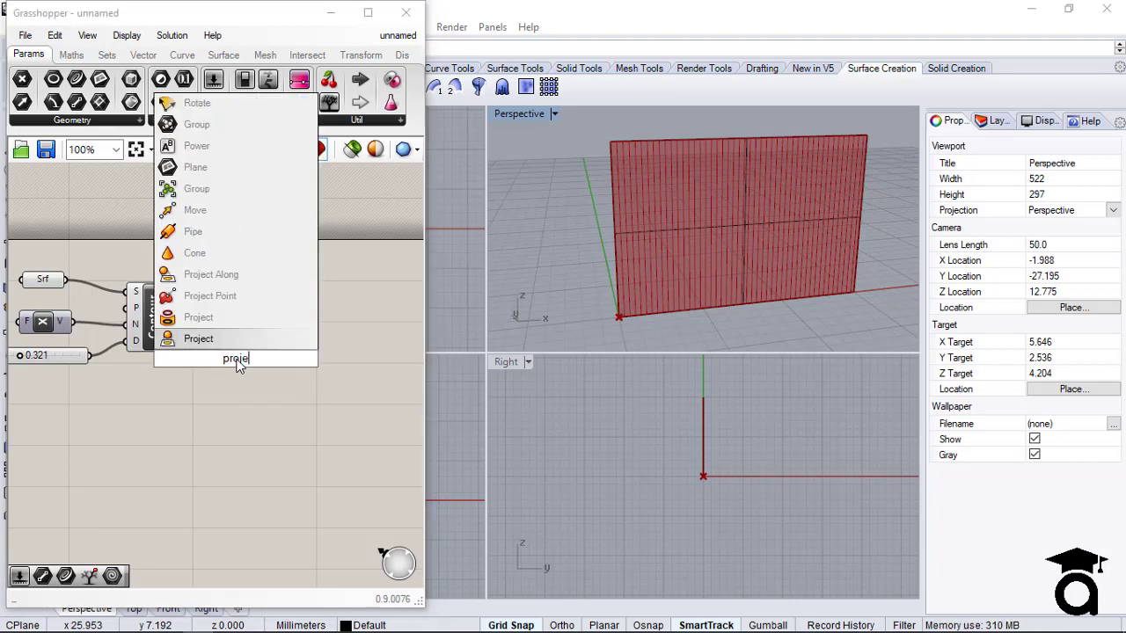
key("Return")
left_click_drag(287, 369, 247, 366)
right_click_drag(742, 285, 724, 259)
scroll(669, 295, "up", 6)
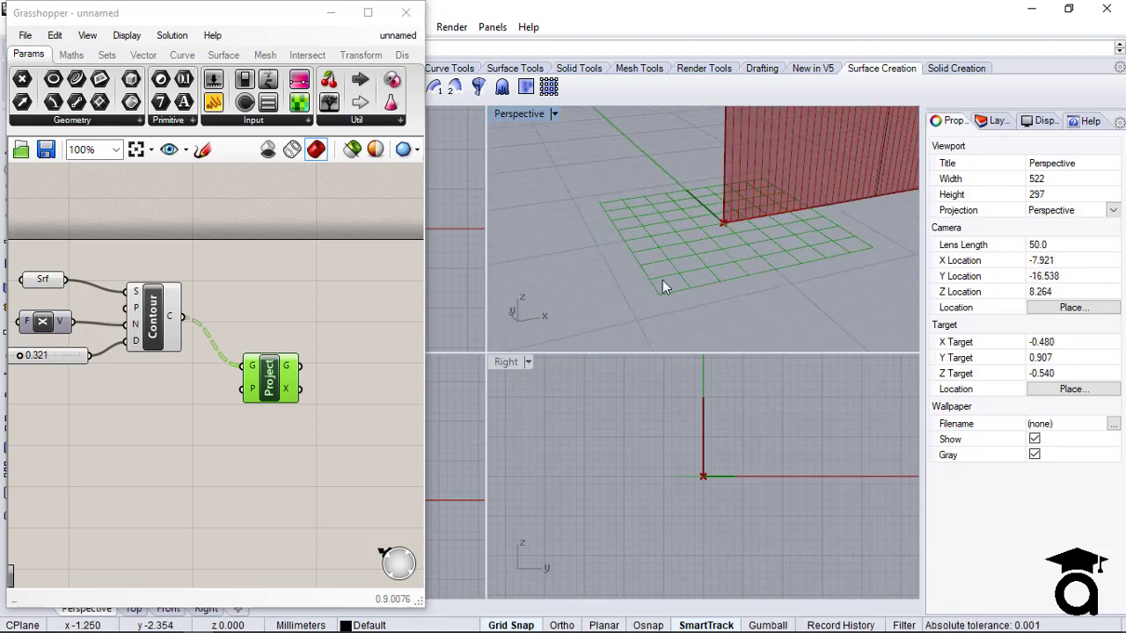
left_click(286, 275)
left_click(276, 363)
left_click(316, 304)
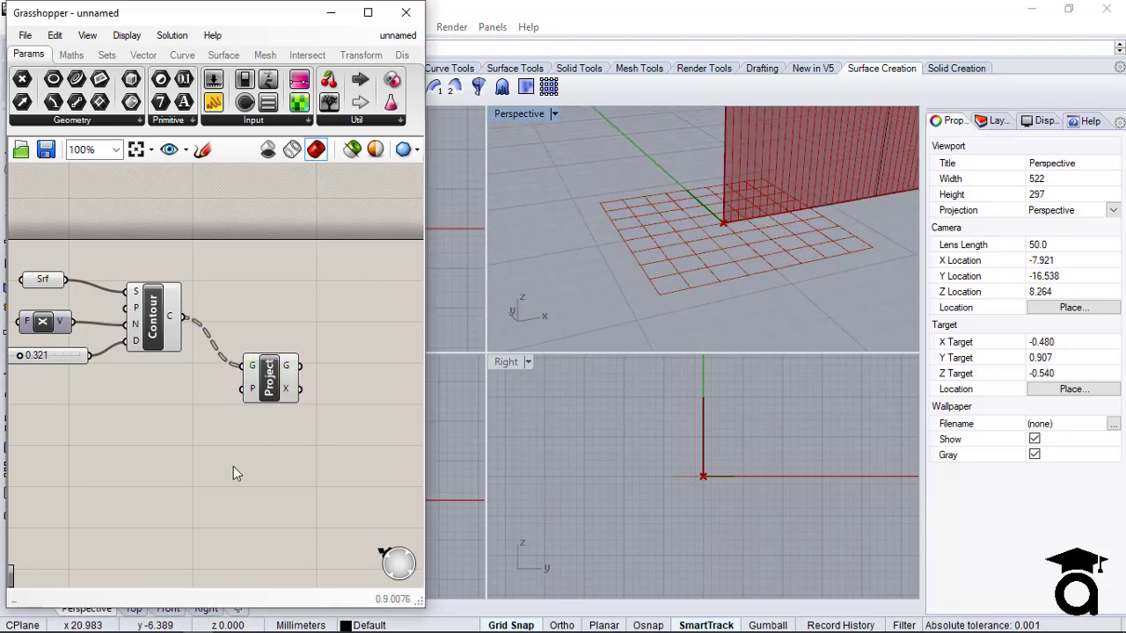
Add an XZ Plane component below Contour, wire it into Project's P input and position it beside that input.
double_click(211, 466)
type("x")
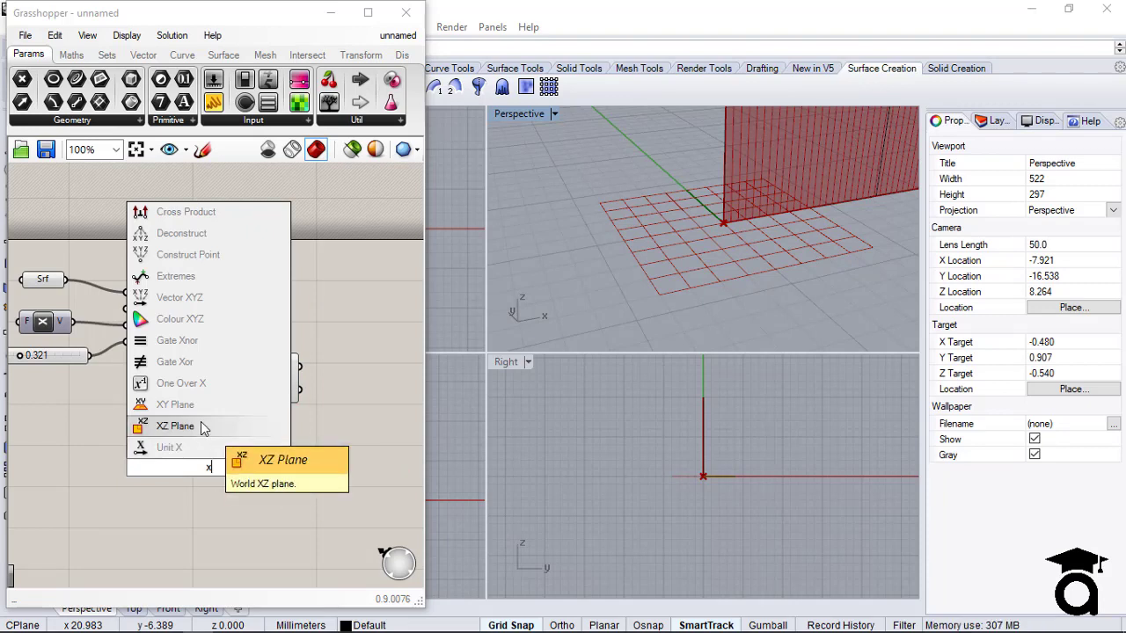
left_click(200, 426)
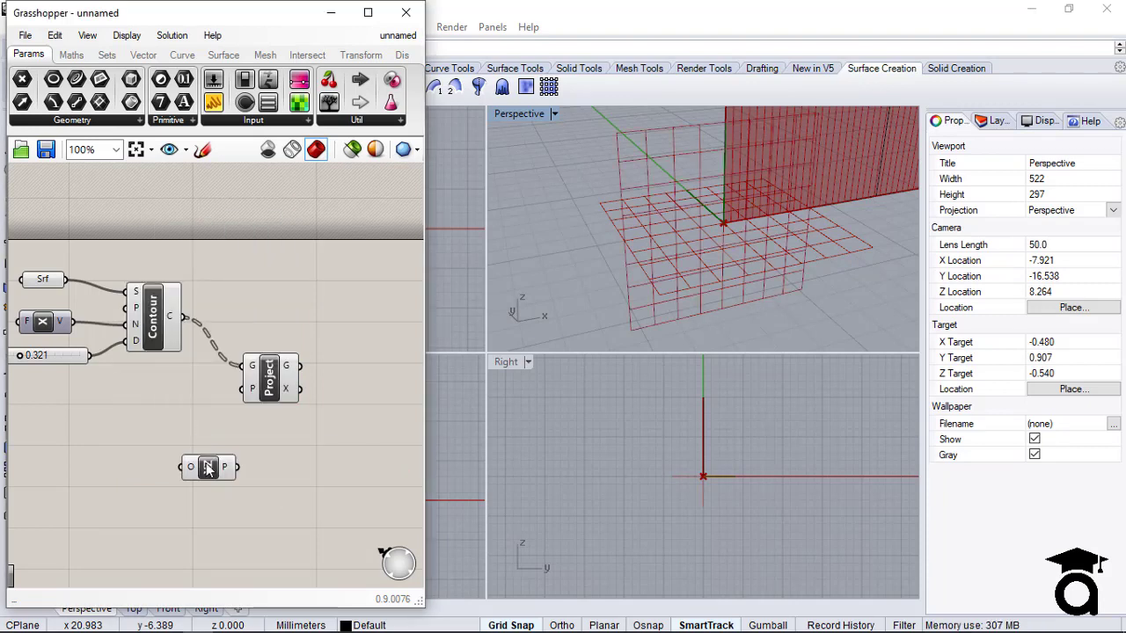
left_click_drag(205, 466, 182, 441)
right_click_drag(748, 255, 841, 233)
left_click_drag(203, 430, 254, 392)
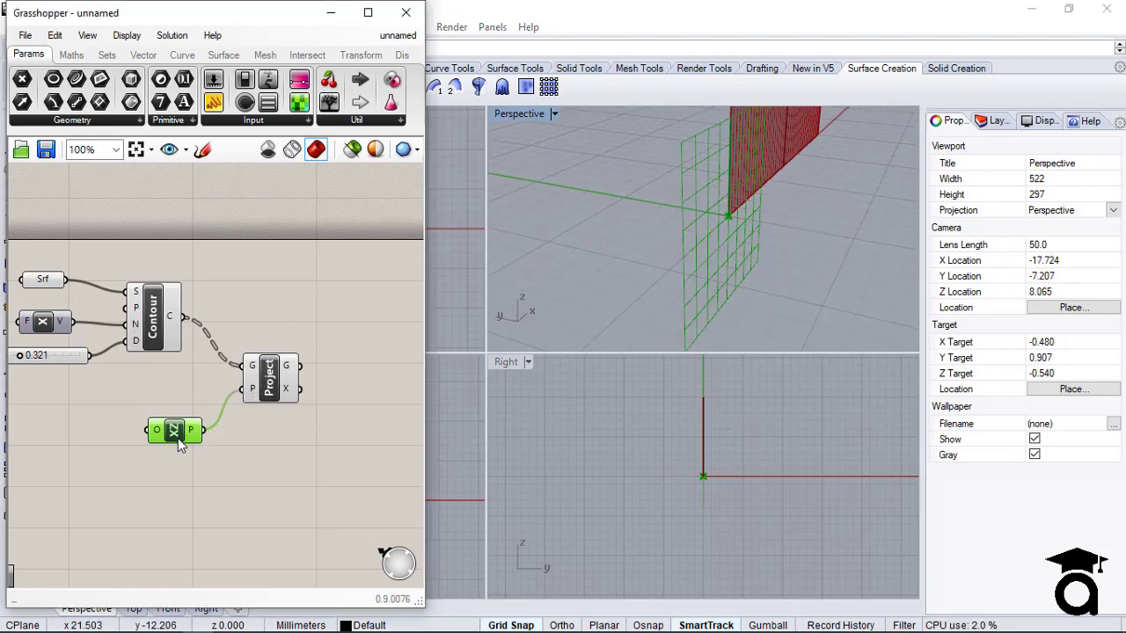
left_click_drag(178, 438, 165, 417)
left_click(205, 430)
Examine the projected contours and the XZ plane against the surface in the Perspective viewport.
right_click_drag(796, 235, 615, 259)
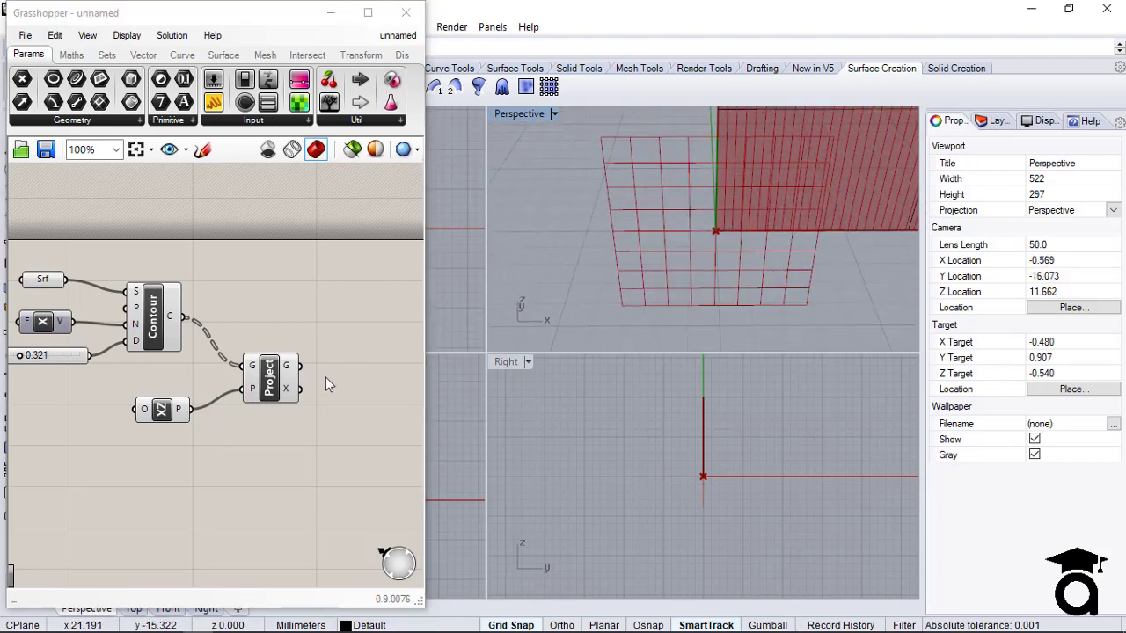
left_click(269, 362)
left_click(300, 296)
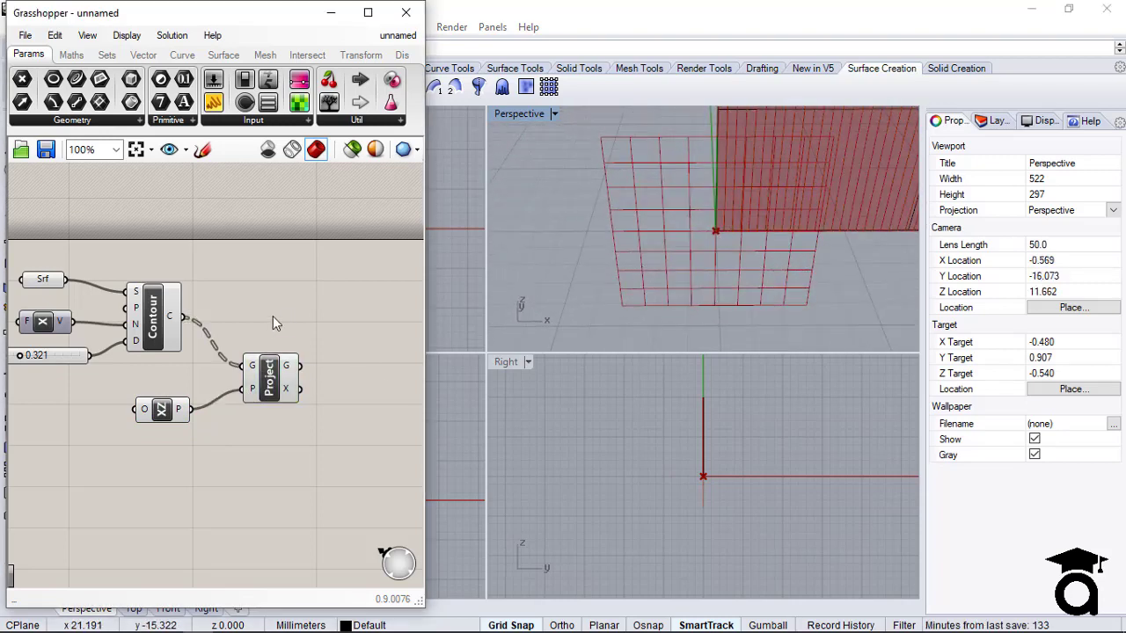
right_click_drag(735, 262, 496, 350)
scroll(665, 289, "down", 11)
scroll(718, 267, "up", 6)
scroll(718, 267, "up", 5)
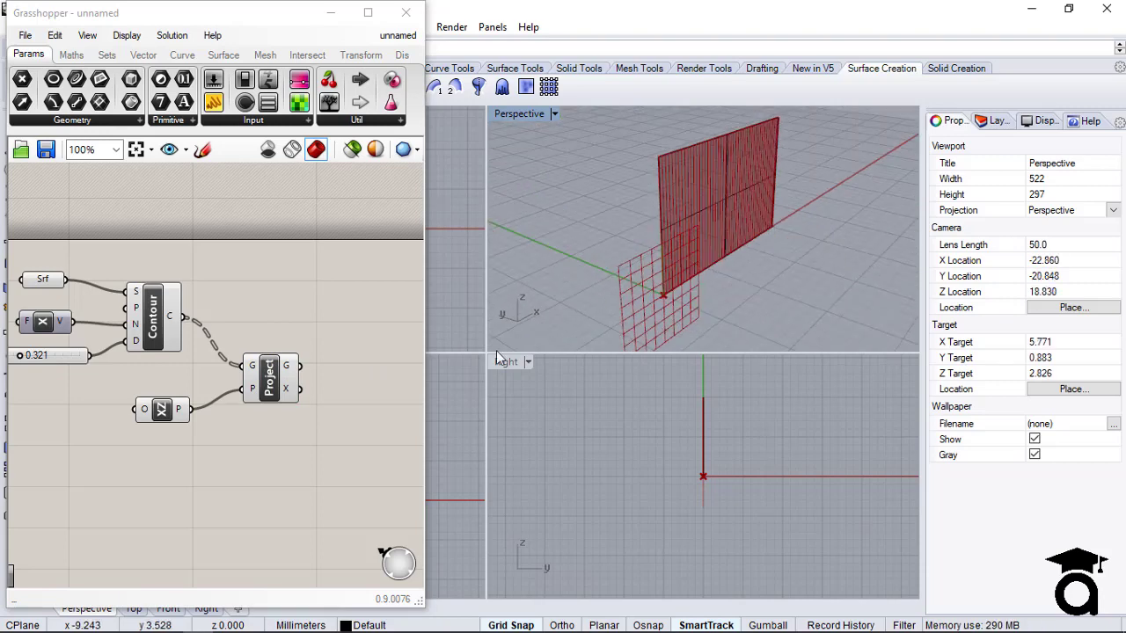
left_click(165, 417)
left_click(214, 428)
mouse_move(255, 368)
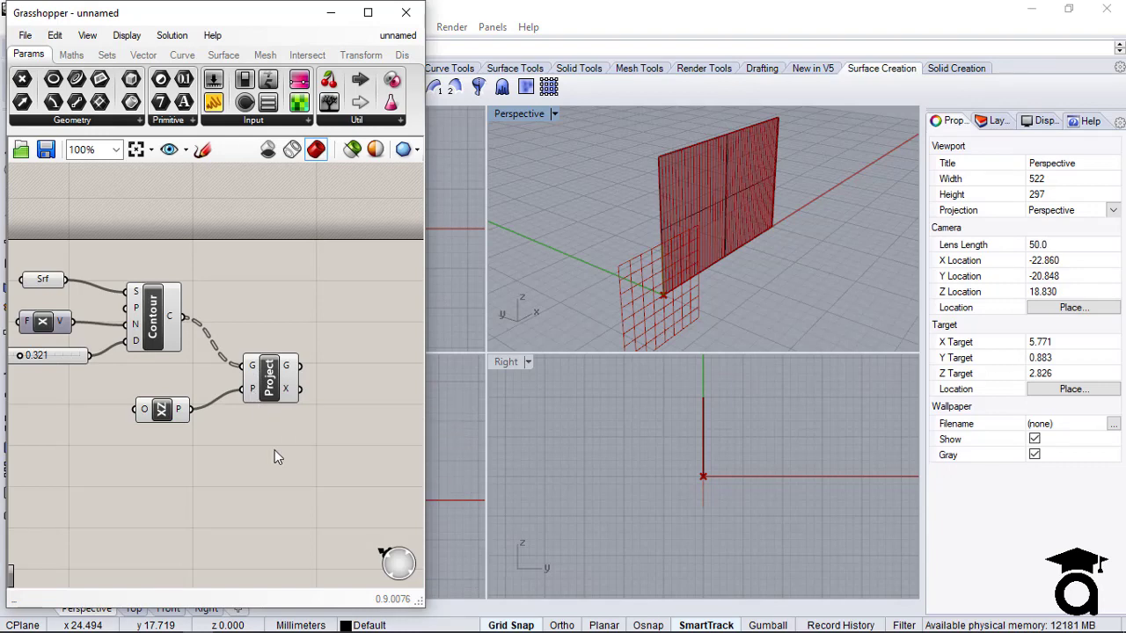
Add a Construct Point component below the Distance slider, beside the XZ Plane component.
scroll(333, 292, "down", 3)
scroll(202, 361, "up", 3)
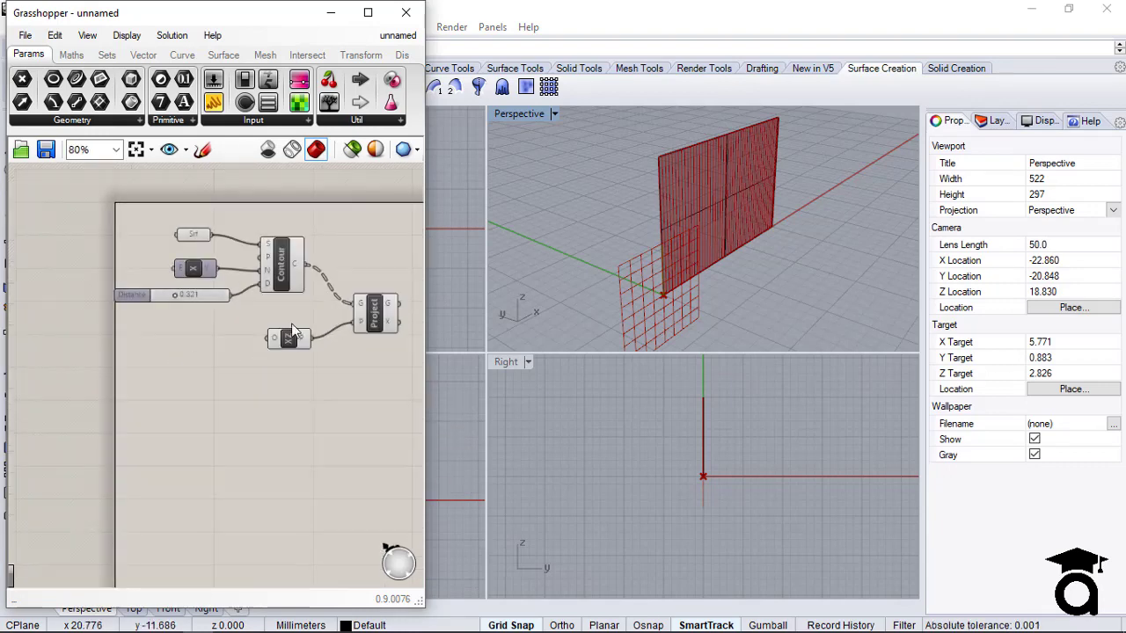
double_click(225, 374)
type("co")
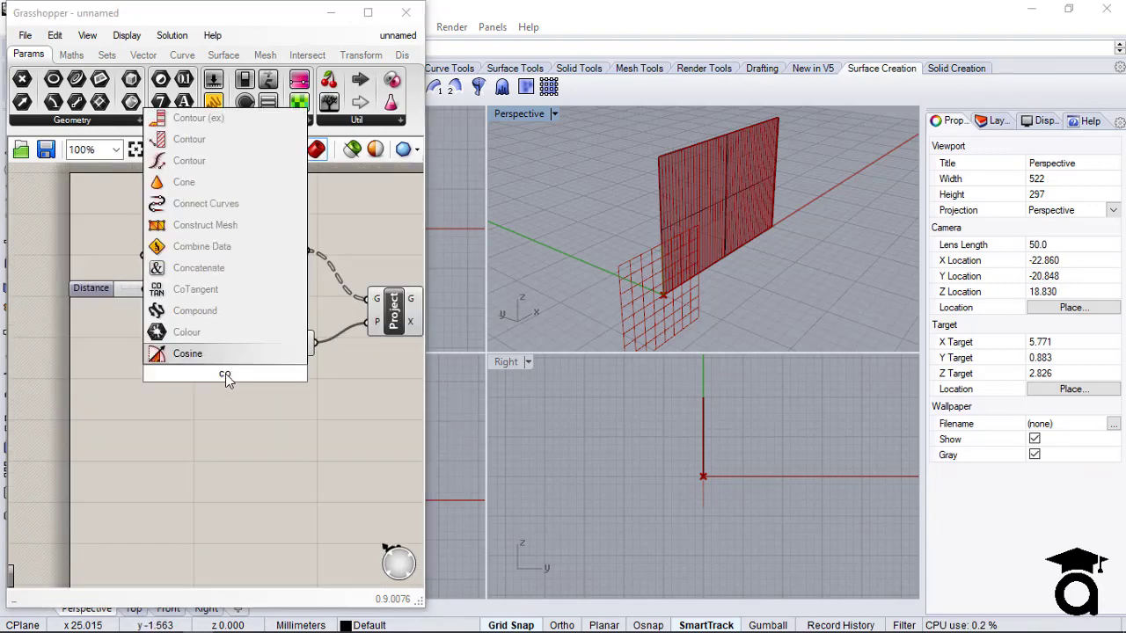
type("nstr")
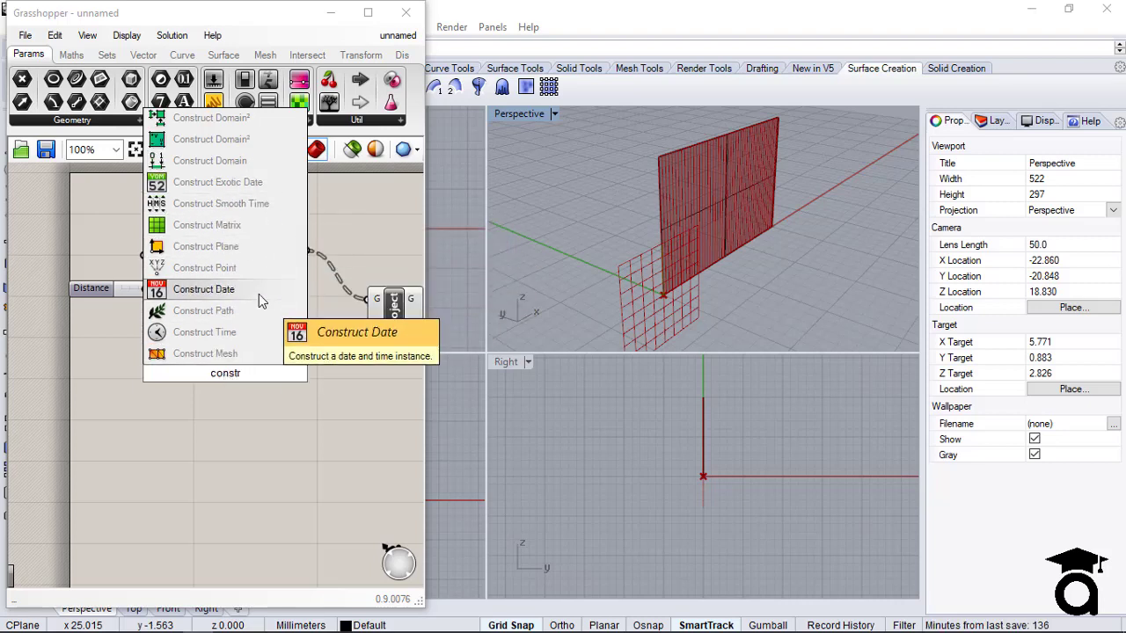
type("uct")
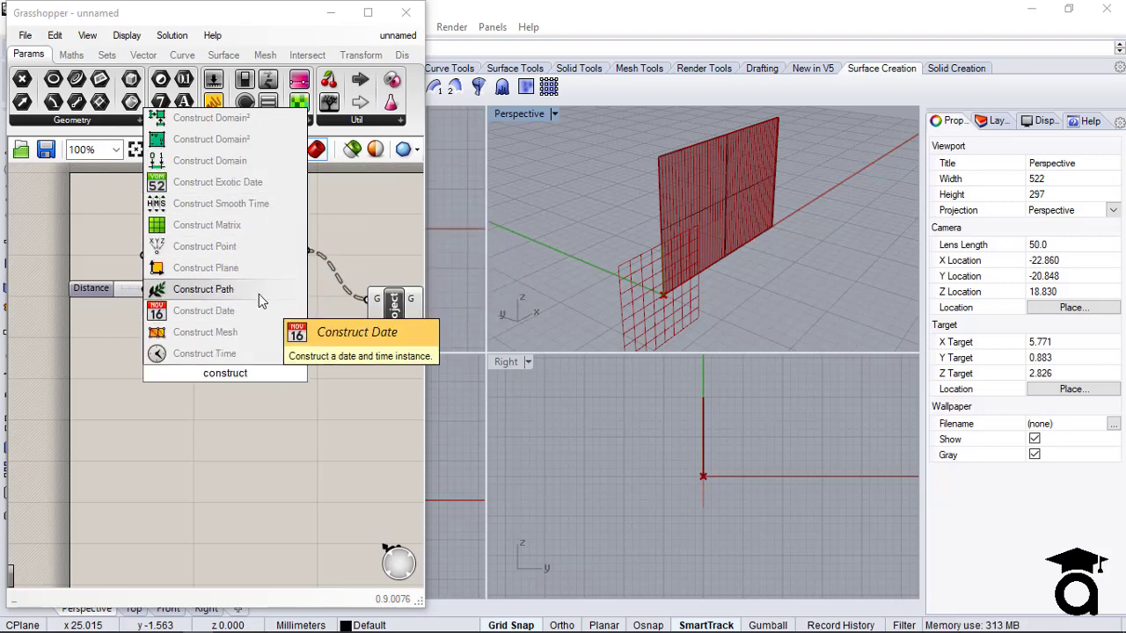
left_click(192, 249)
left_click_drag(247, 369, 216, 359)
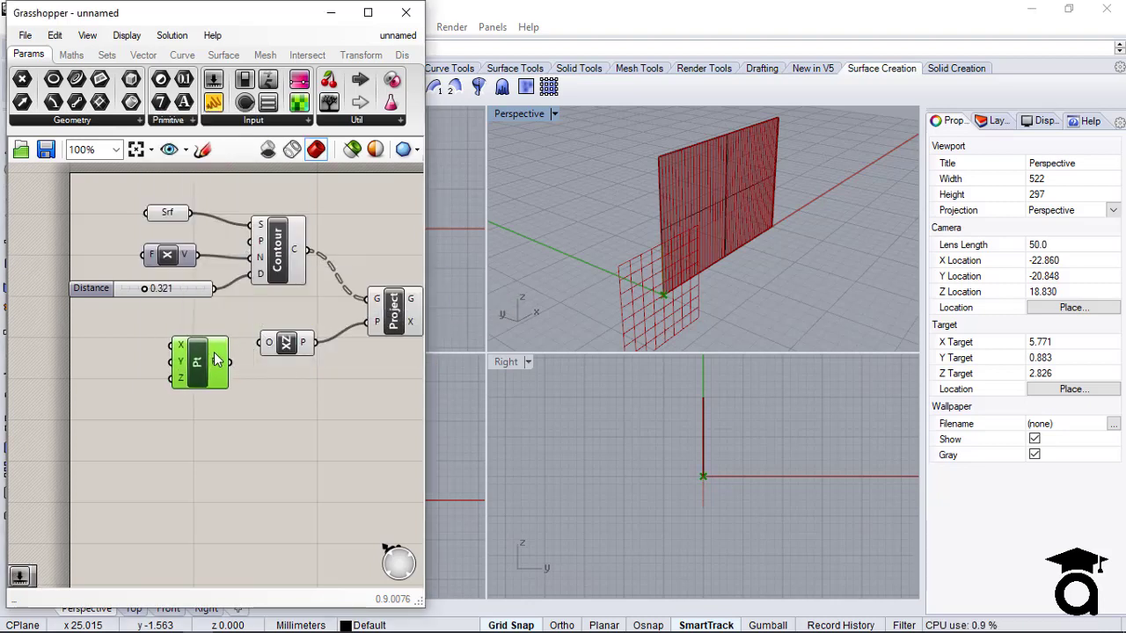
Space the Construct Point and XZ Plane components apart and wire the point output into the plane's O origin input.
left_click_drag(284, 348, 298, 347)
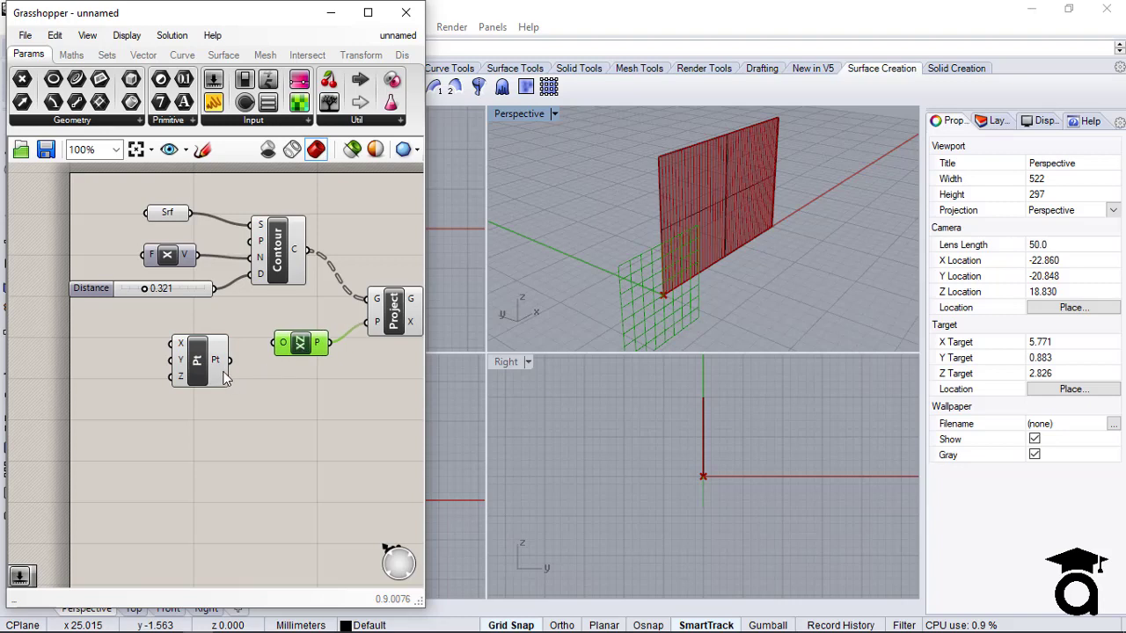
left_click_drag(205, 360, 227, 349)
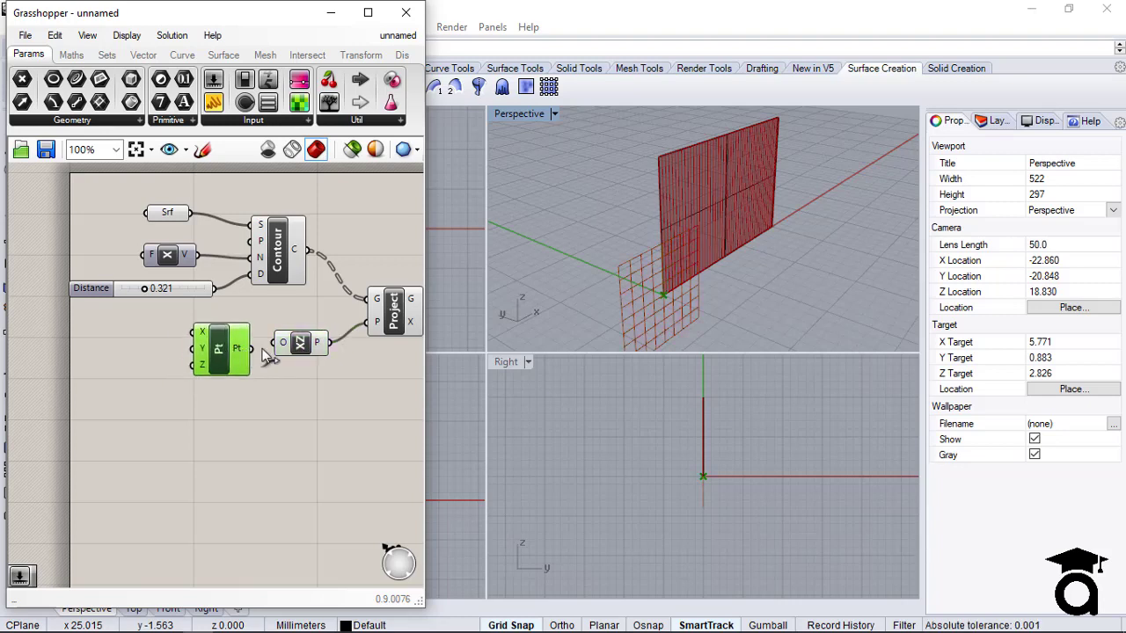
left_click_drag(251, 349, 288, 345)
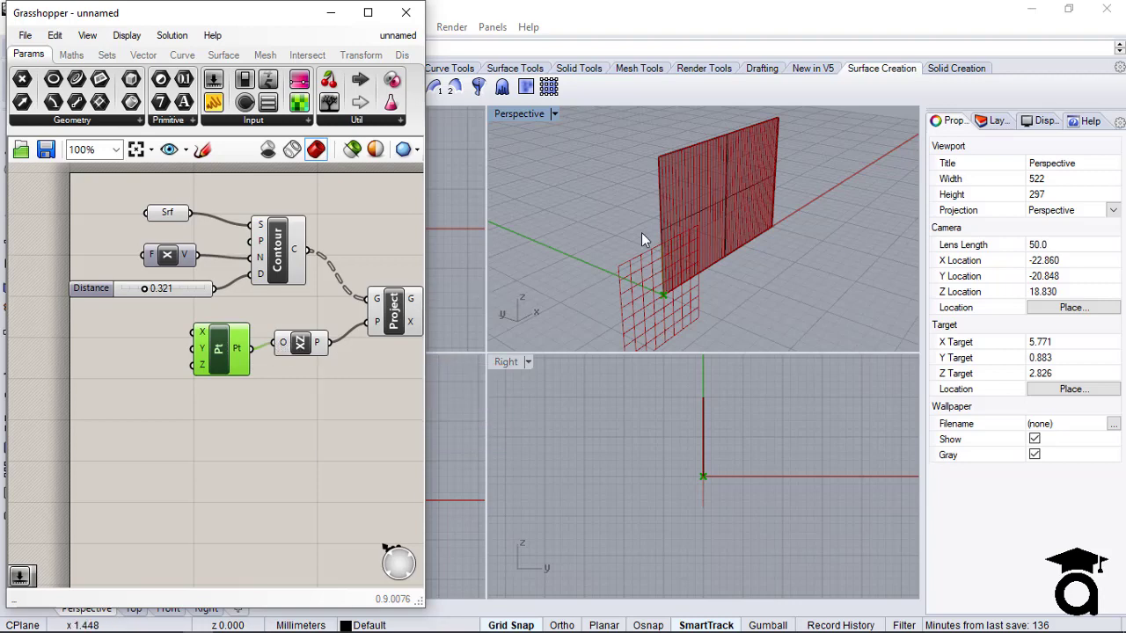
scroll(639, 291, "up", 5)
scroll(642, 299, "down", 5)
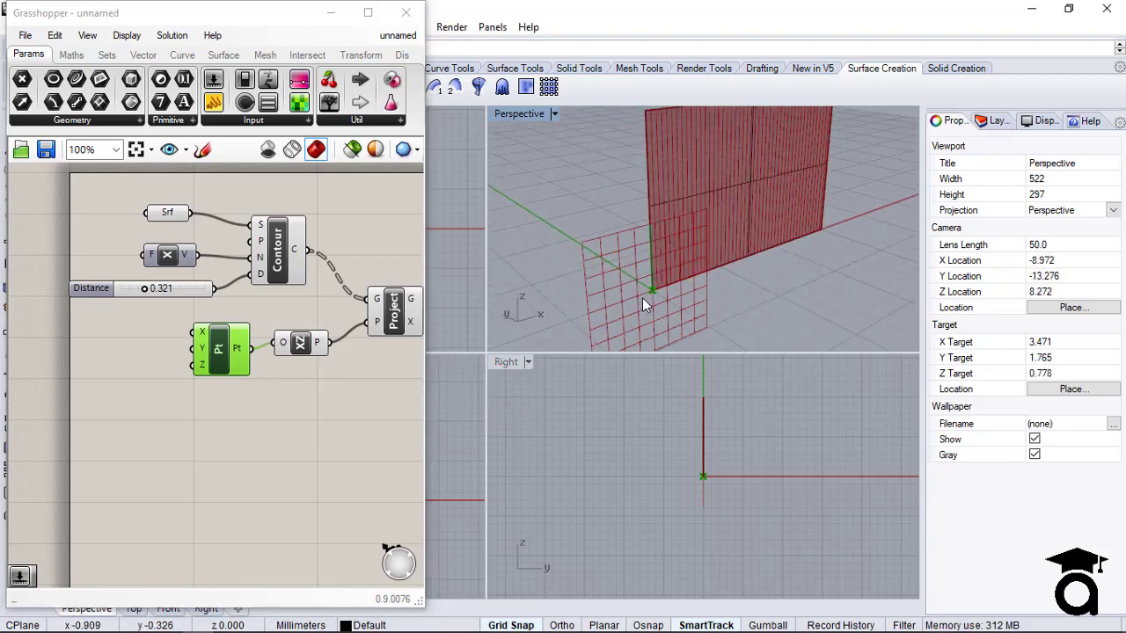
Add a Number Slider to the canvas and place it below the Construct Point component.
double_click(150, 352)
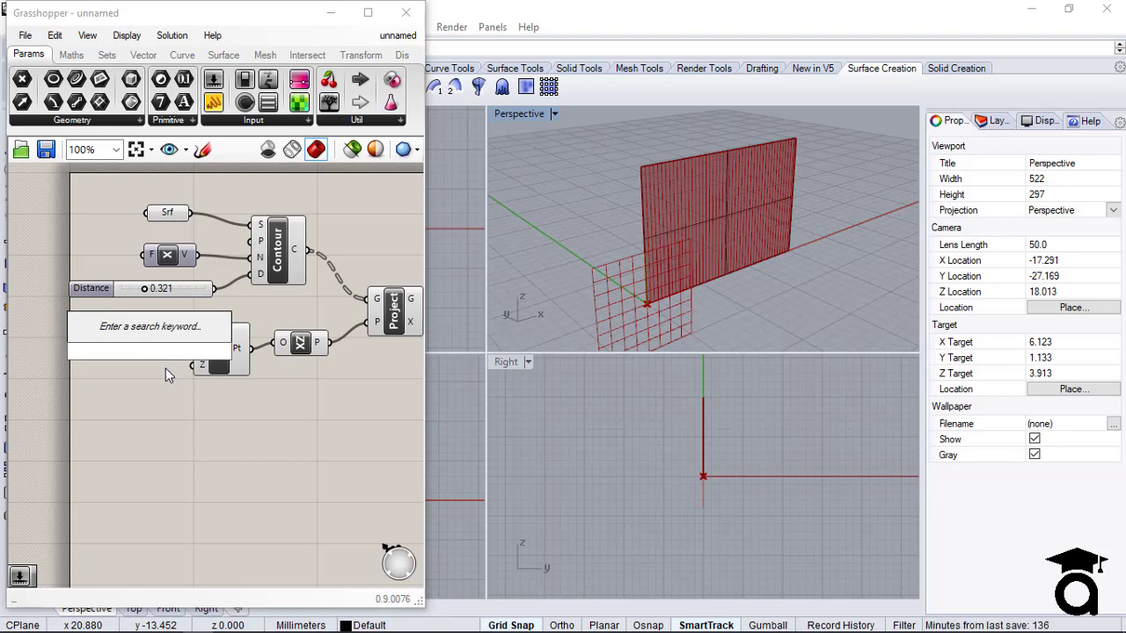
type("sli")
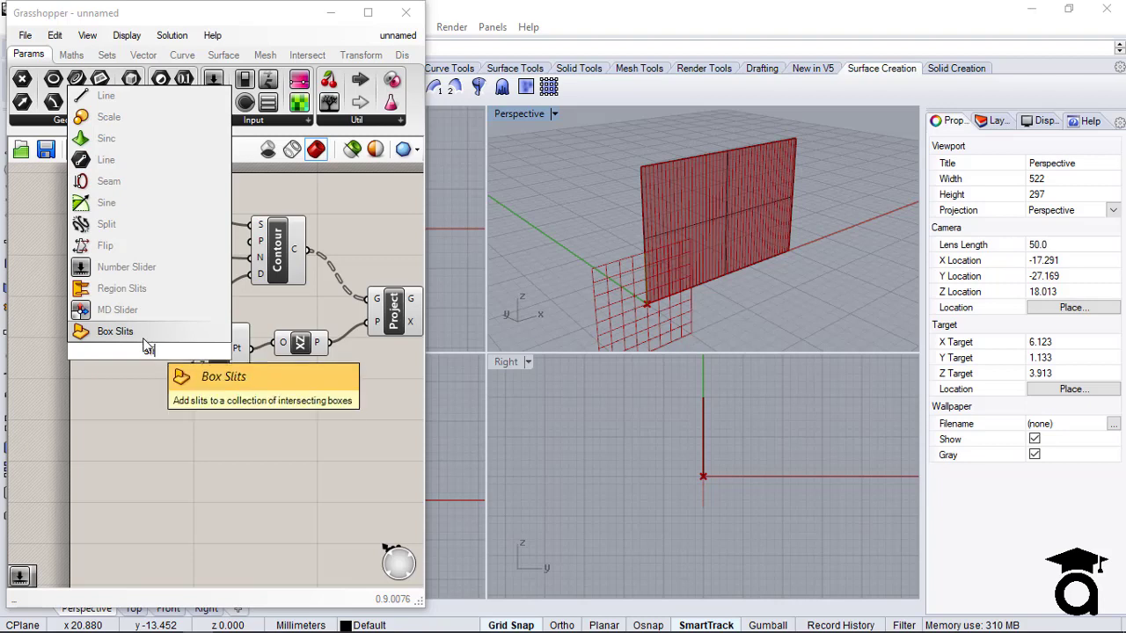
left_click(140, 266)
left_click_drag(159, 357, 126, 406)
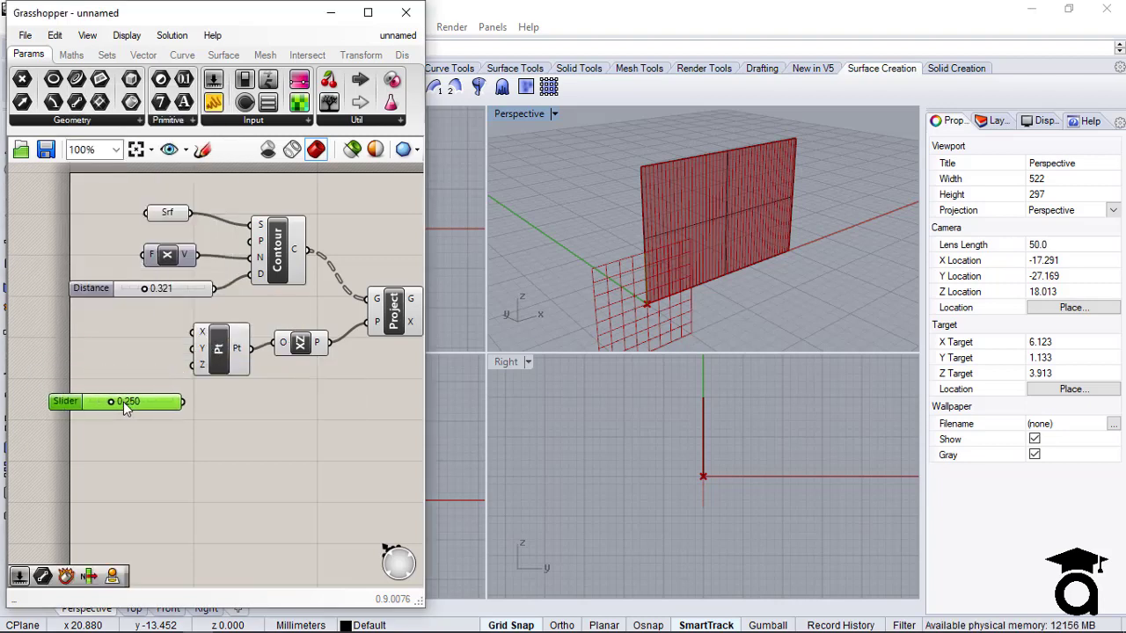
Set the new slider's minimum to -0.500 and its maximum to 0.500.
right_click(131, 399)
mouse_move(286, 524)
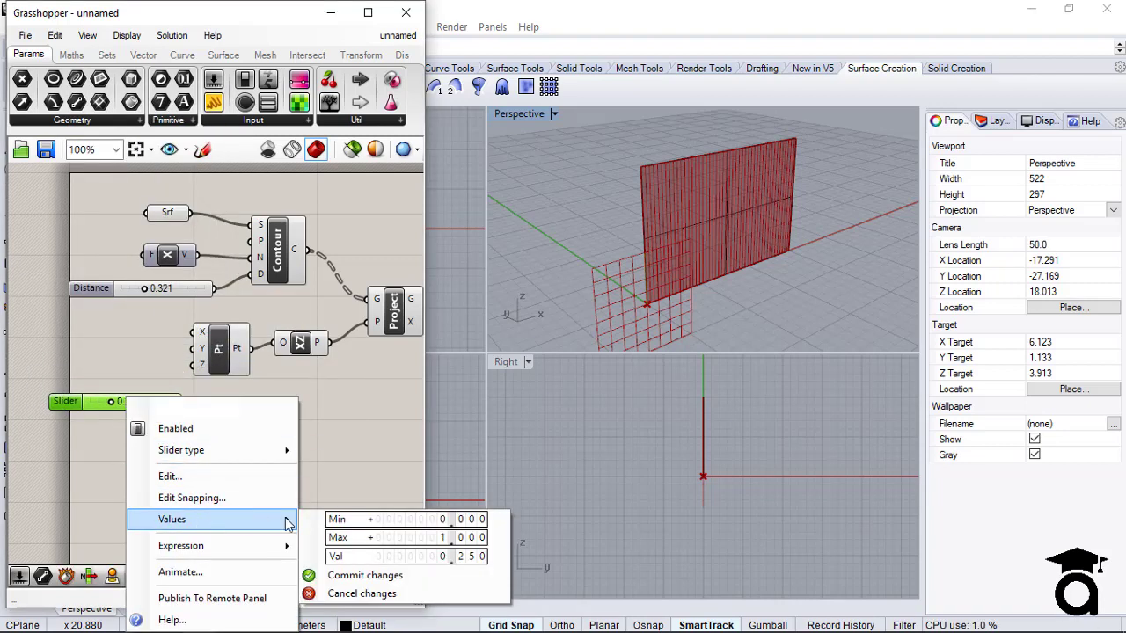
left_click(426, 521)
type("-50")
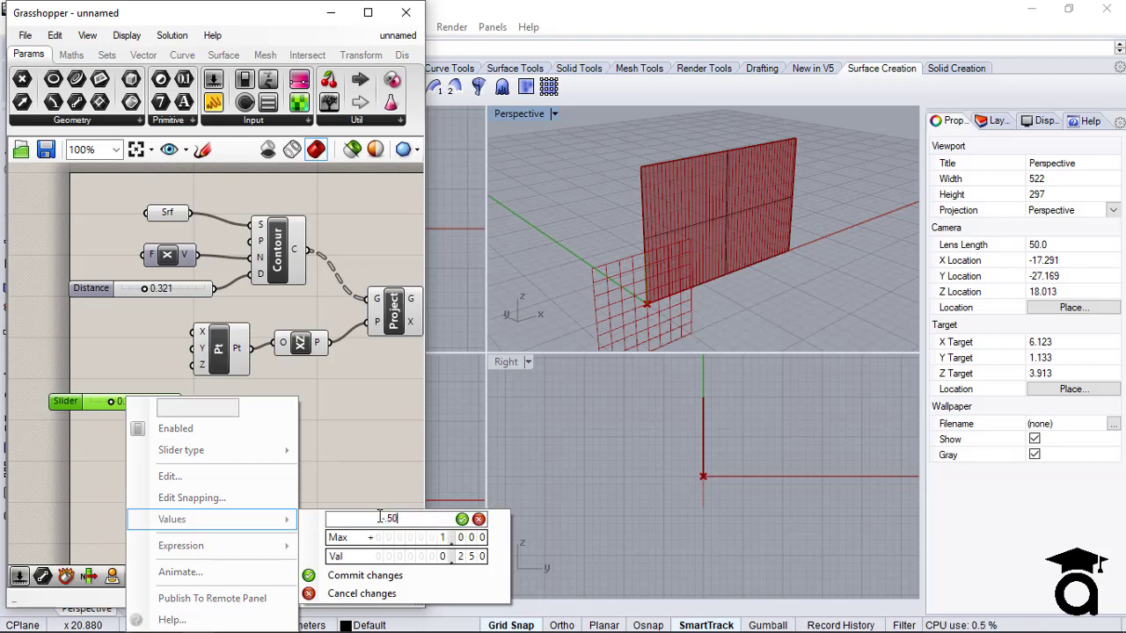
type("0")
key("Return")
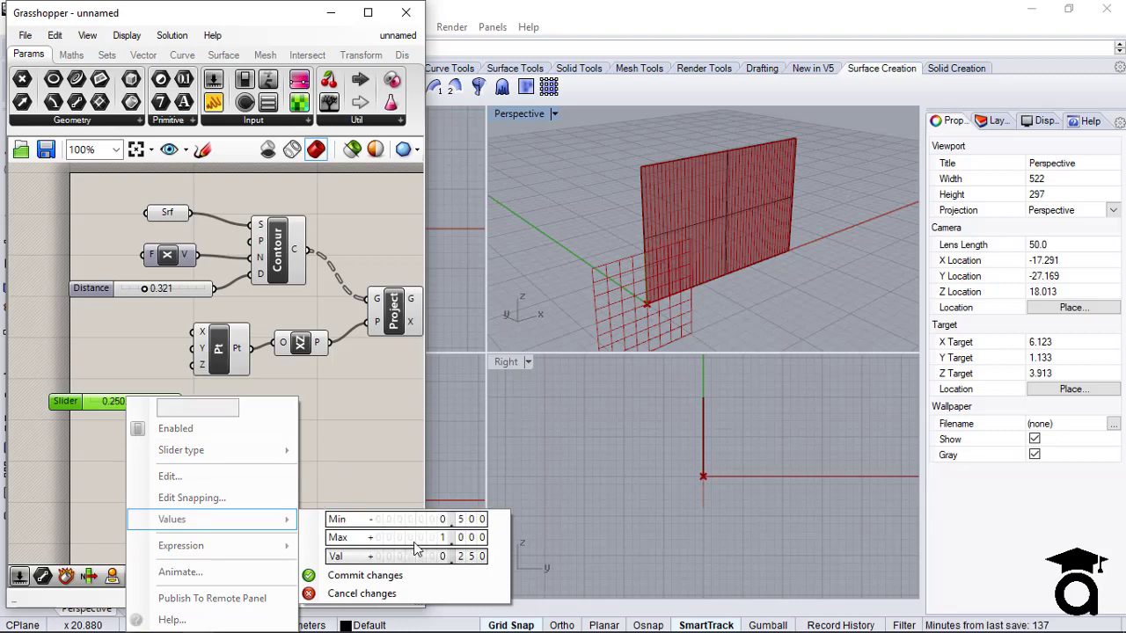
double_click(415, 536)
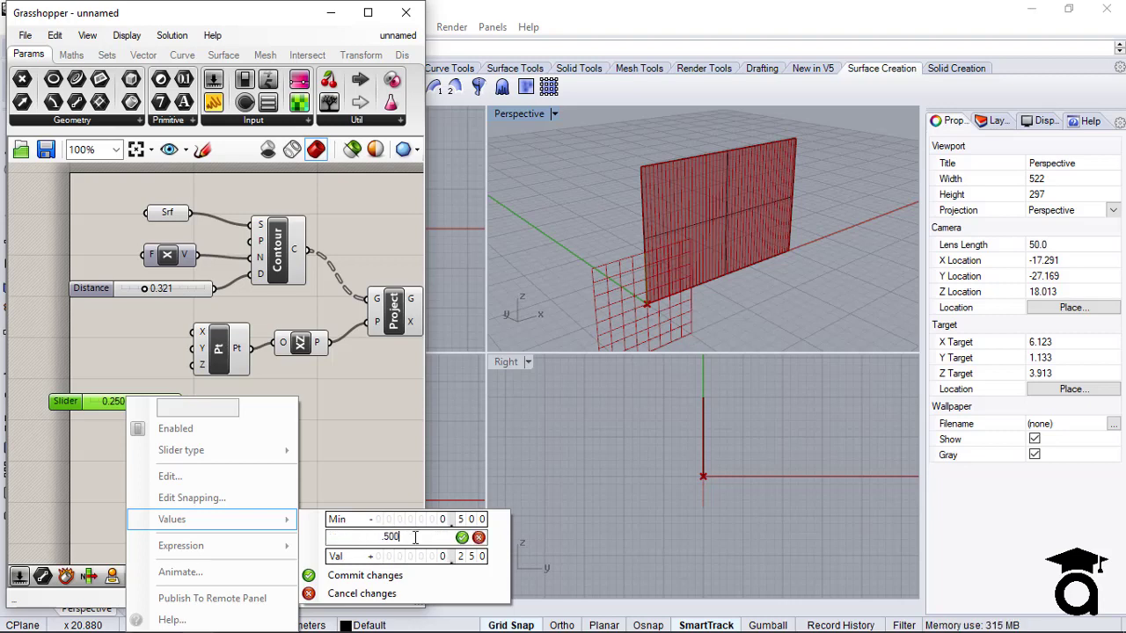
key("Return")
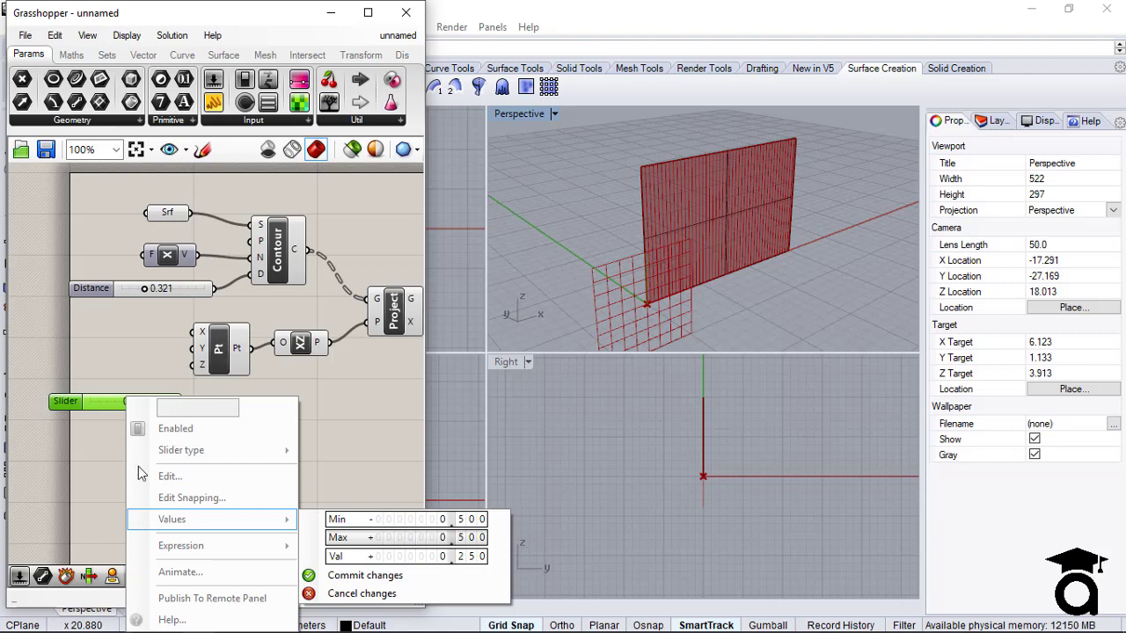
left_click(119, 438)
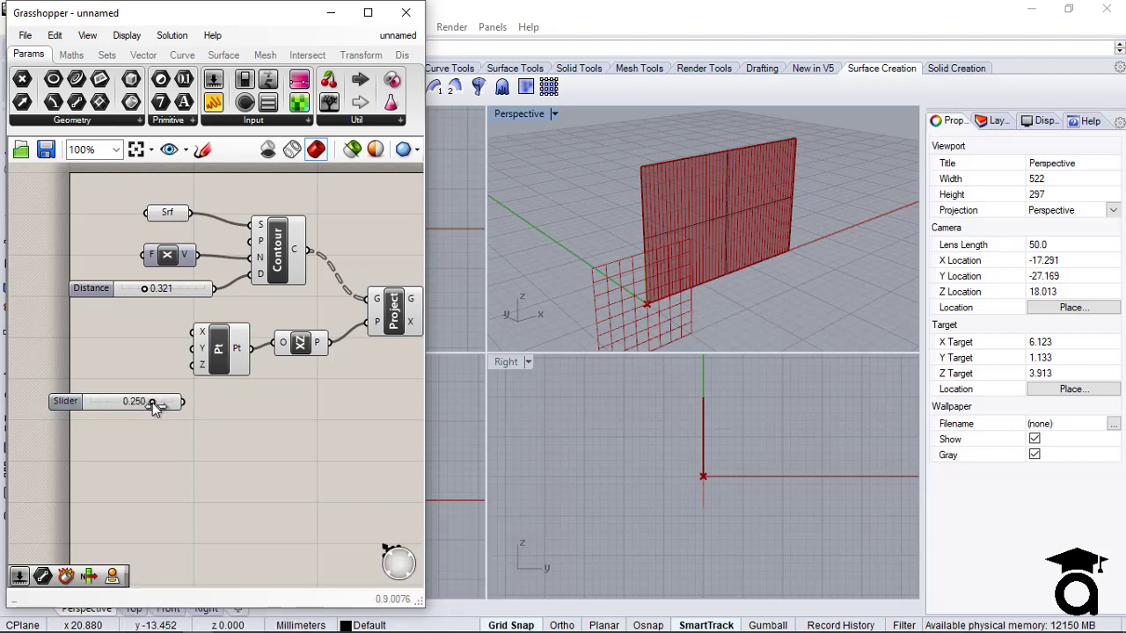
Wire the new slider, set to 0.170, into Construct Point's Y input and spread the point and XZ Plane components apart.
left_click_drag(152, 403, 161, 406)
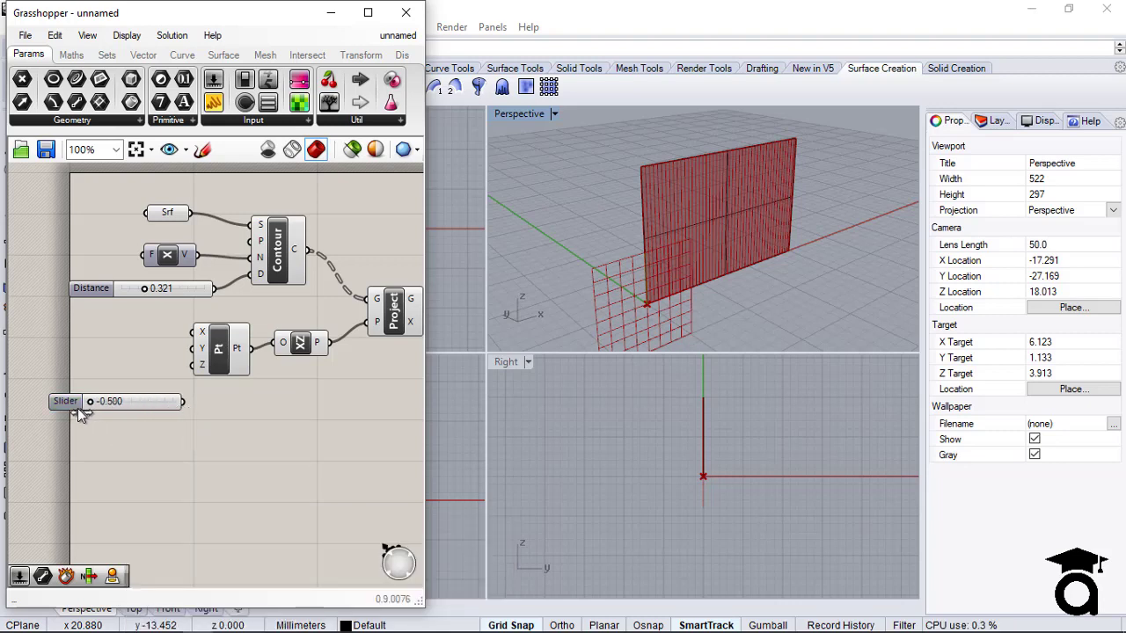
left_click_drag(148, 402, 193, 348)
scroll(195, 348, "up", 2)
left_click(286, 336)
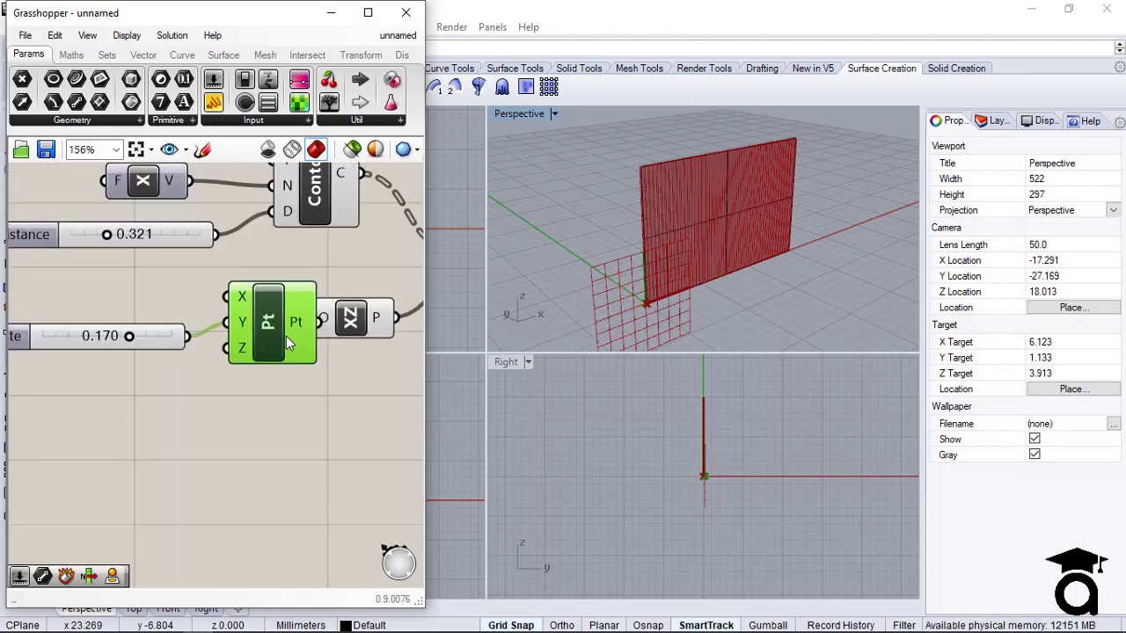
left_click_drag(286, 336, 274, 350)
left_click_drag(349, 316, 399, 330)
left_click(321, 374)
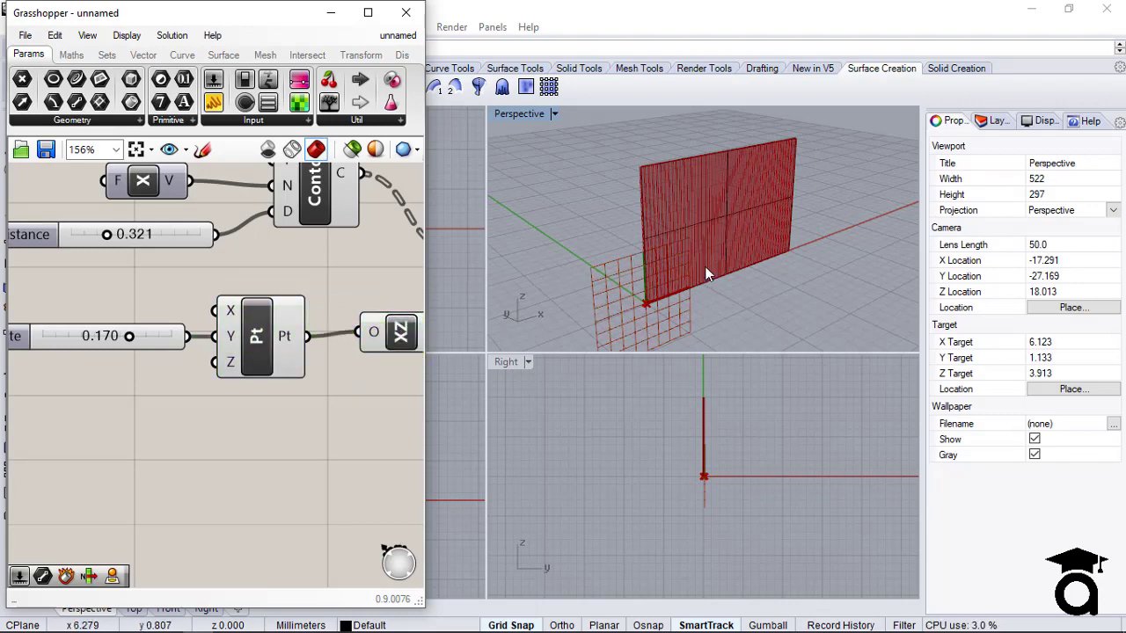
Offset the projection plane from the surface by setting the Y coordinate slider to -0.176.
right_click_drag(706, 267, 754, 288)
scroll(753, 288, "up", 4)
scroll(686, 284, "down", 2)
scroll(703, 185, "up", 2)
scroll(694, 174, "up", 2)
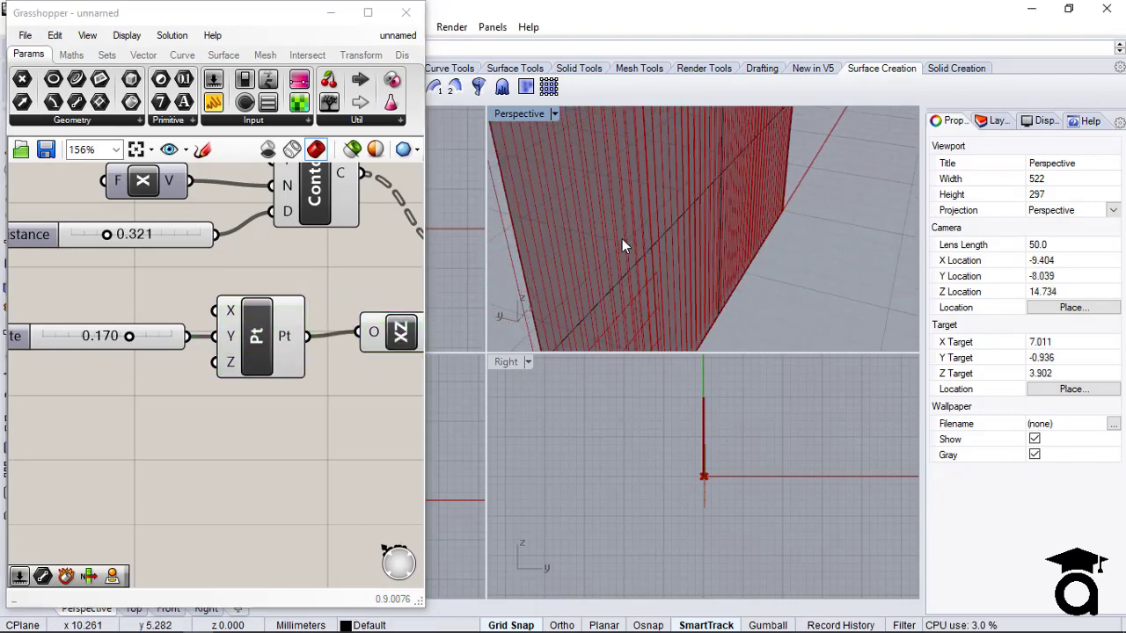
right_click_drag(621, 247, 673, 294)
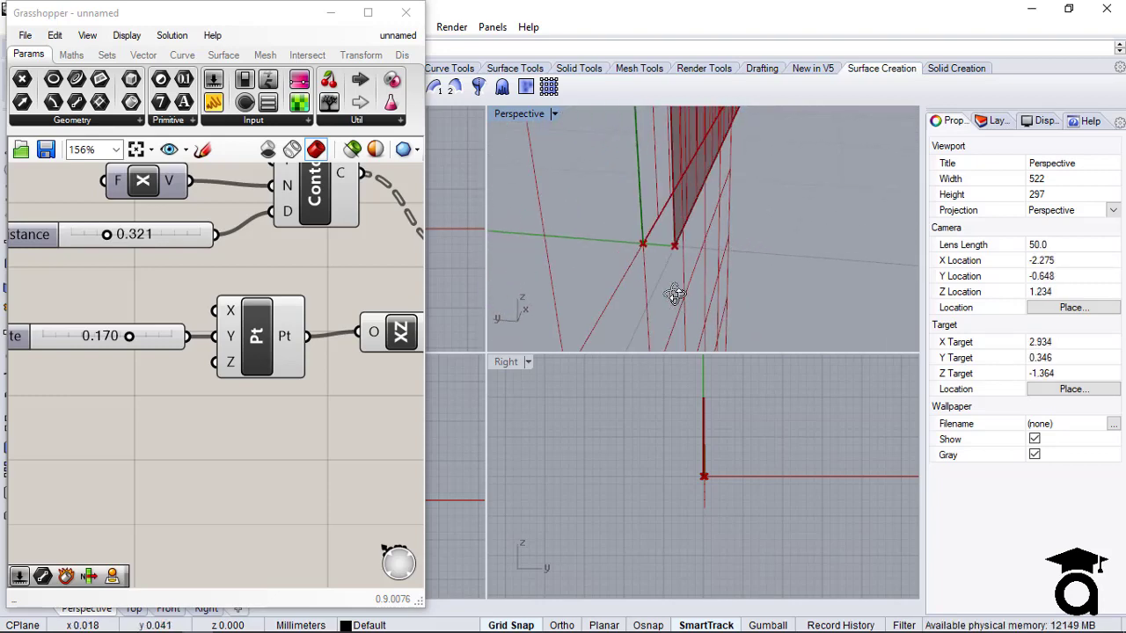
left_click_drag(130, 336, 69, 337)
Maximize the Perspective viewport and set the Y coordinate slider to 0.500.
left_click(556, 115)
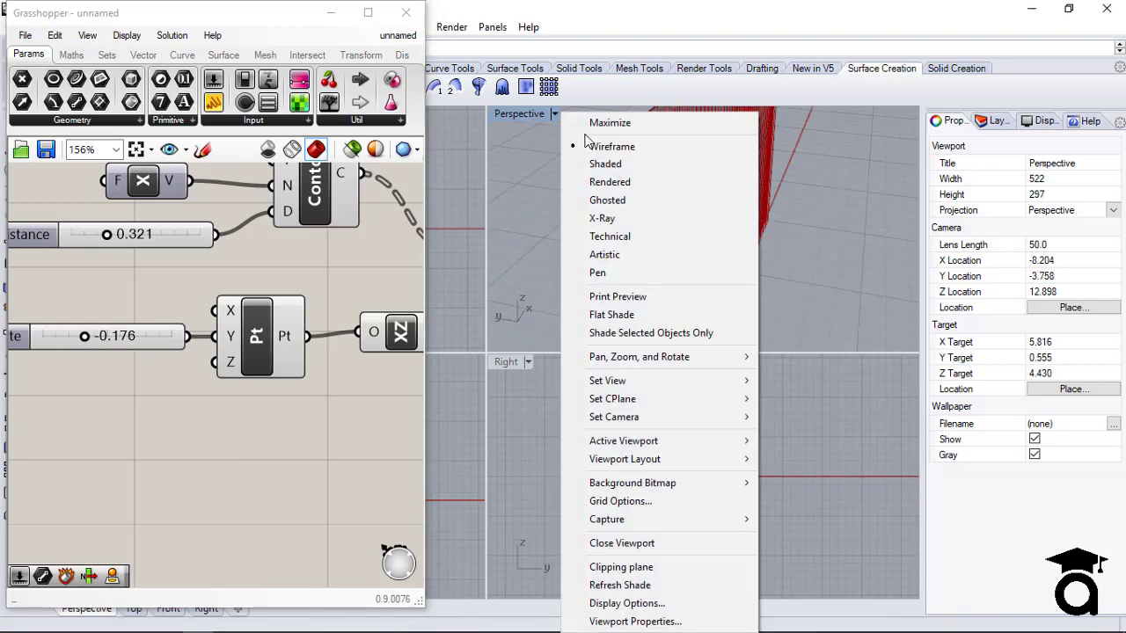
left_click(594, 123)
right_click_drag(751, 342, 777, 322)
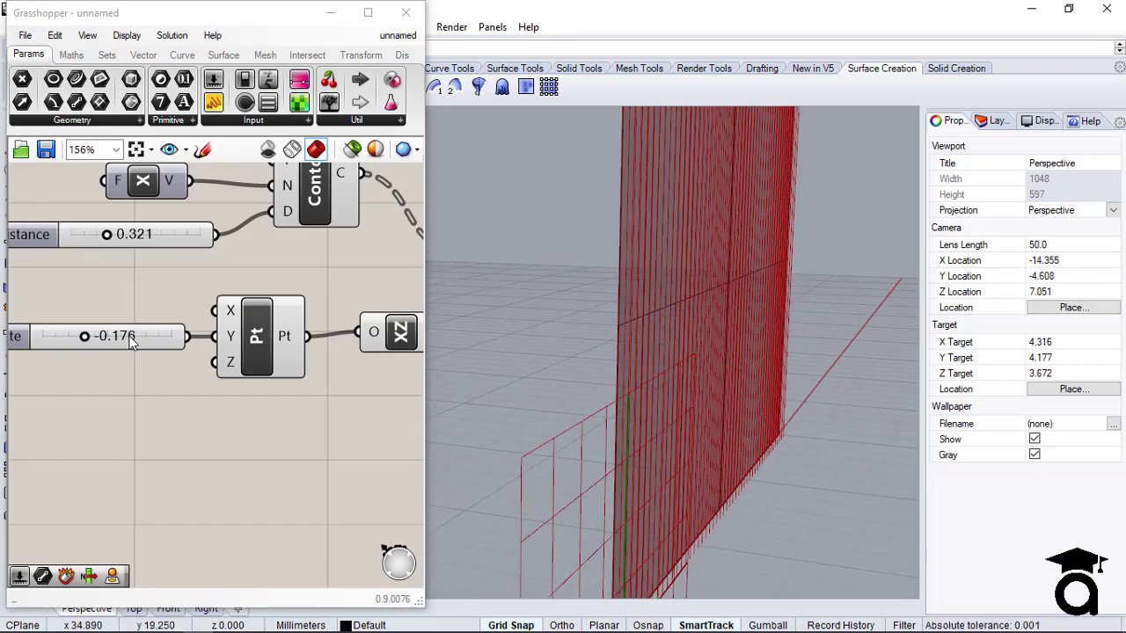
left_click_drag(85, 338, 178, 355)
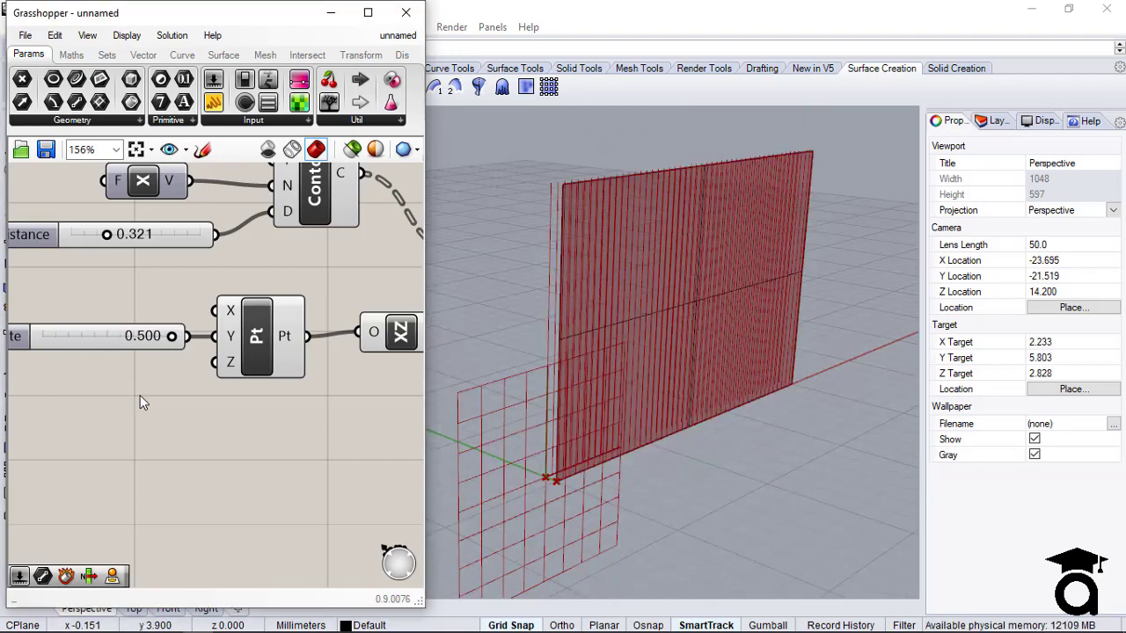
Add a Ruled Surface component and position it beyond the Project component.
scroll(148, 371, "down", 5)
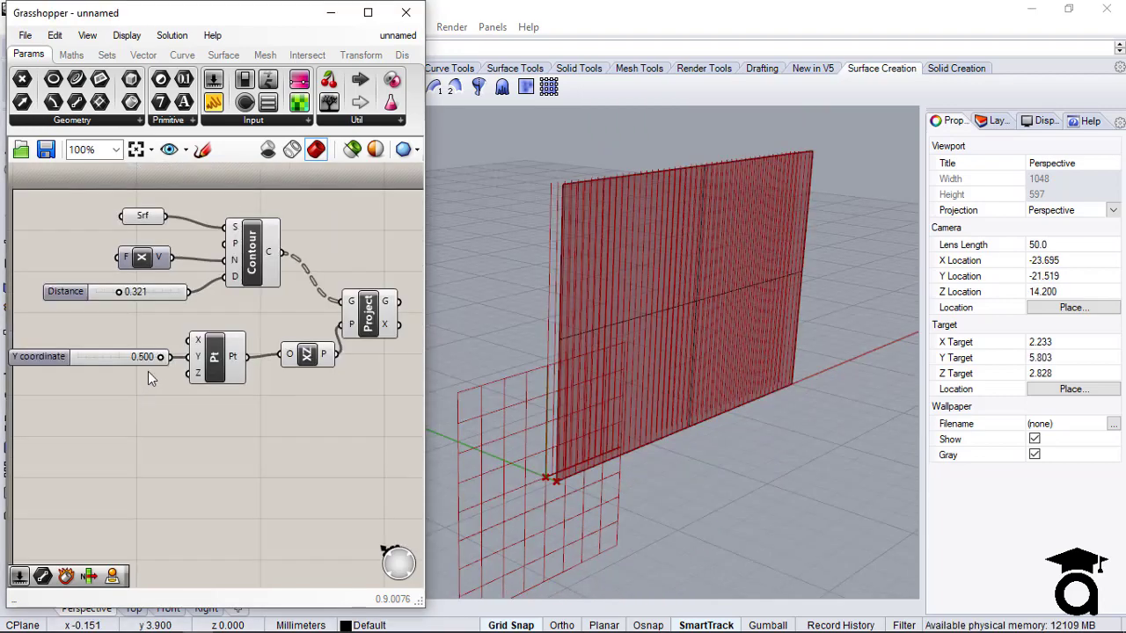
scroll(352, 277, "up", 3)
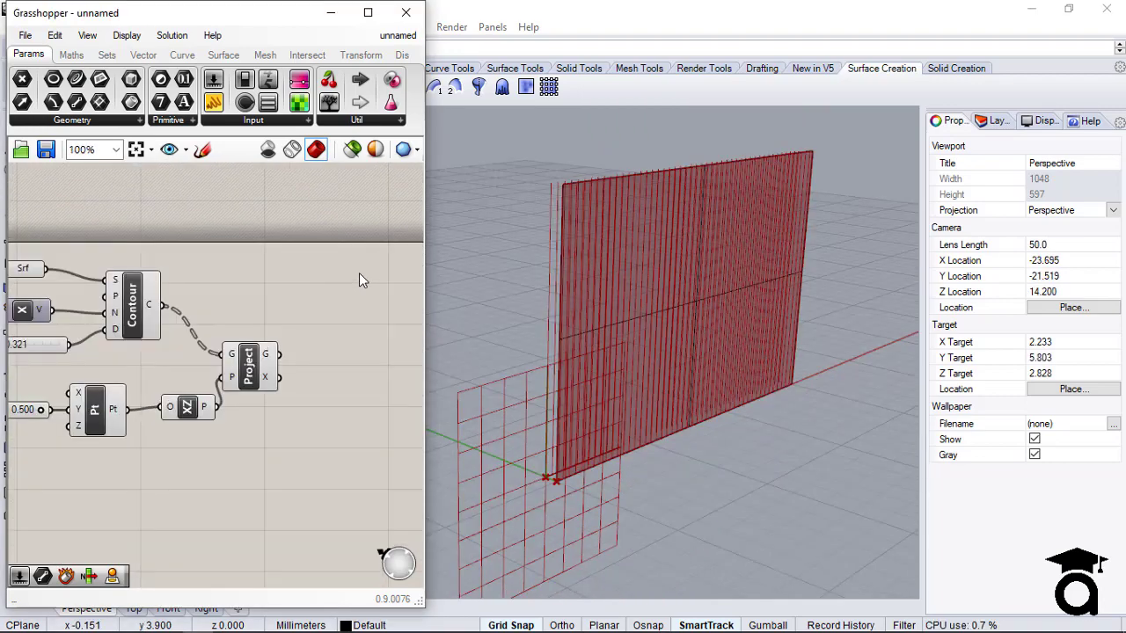
double_click(310, 283)
type("rul")
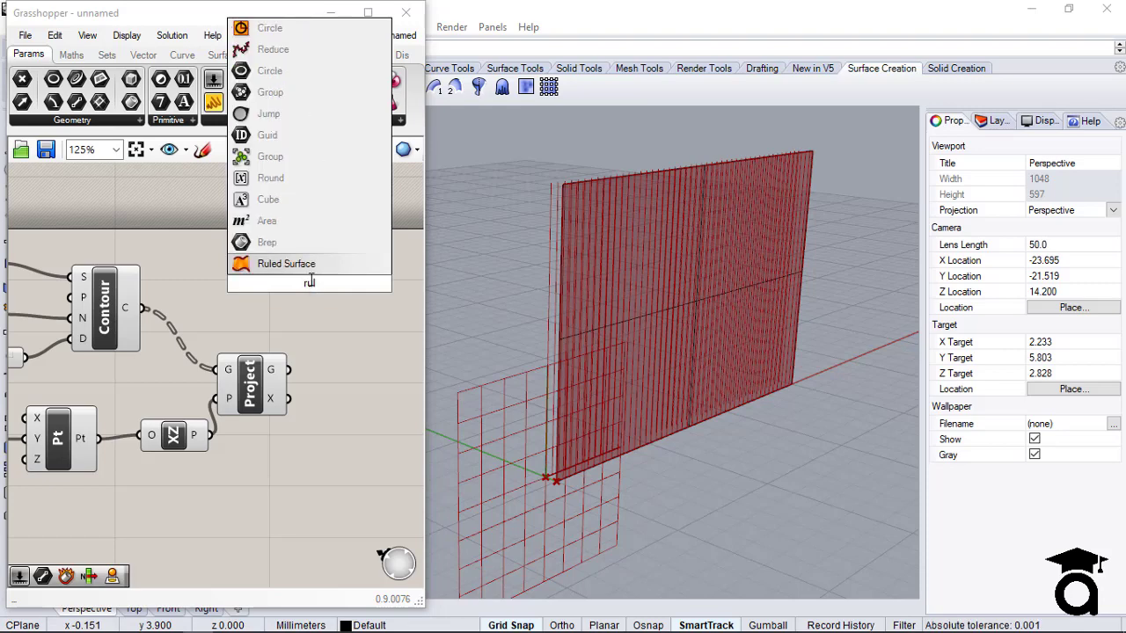
left_click(300, 267)
scroll(197, 279, "down", 2)
scroll(291, 327, "up", 3)
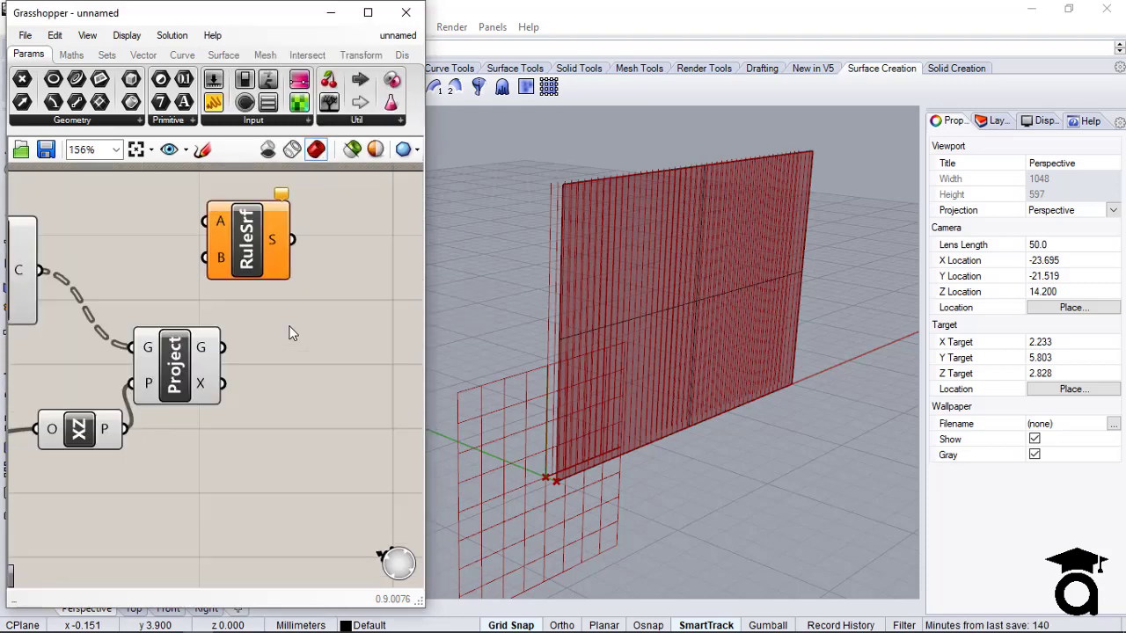
left_click_drag(253, 265, 376, 306)
scroll(352, 286, "down", 3)
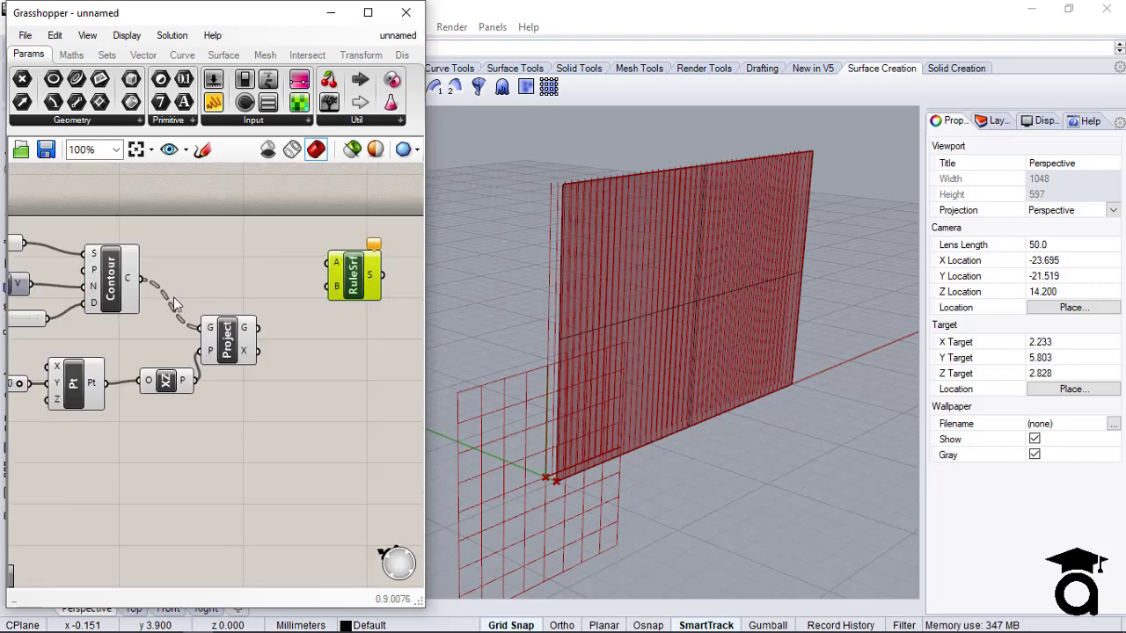
Wire Contour's curves into Ruled Surface's A input and Project's G output into its B input.
scroll(104, 280, "up", 2)
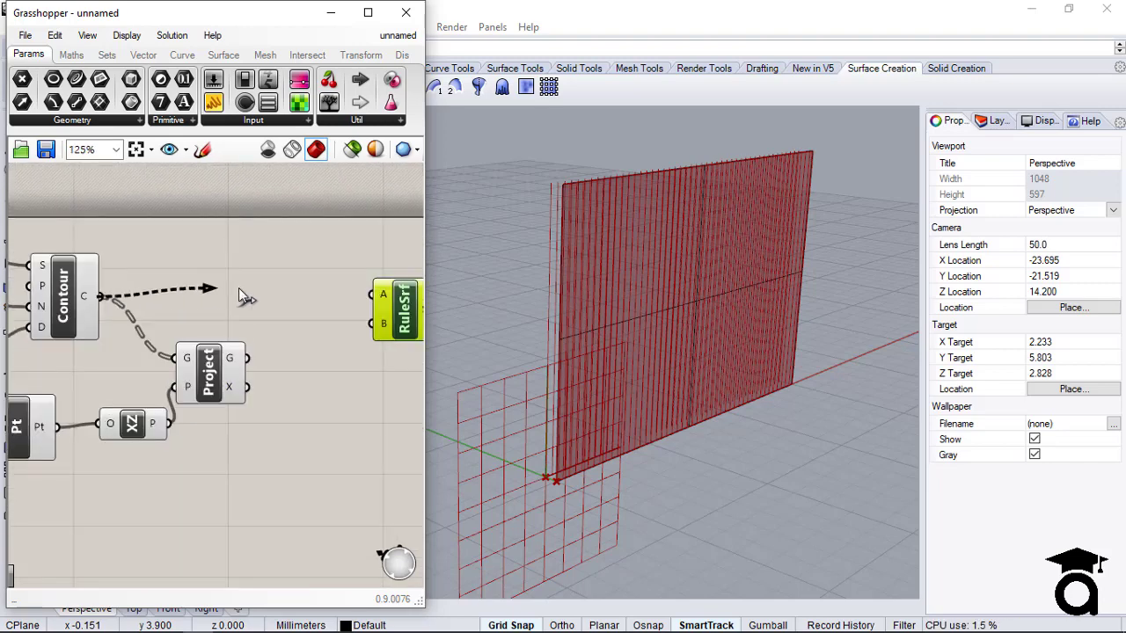
left_click_drag(239, 296, 376, 297)
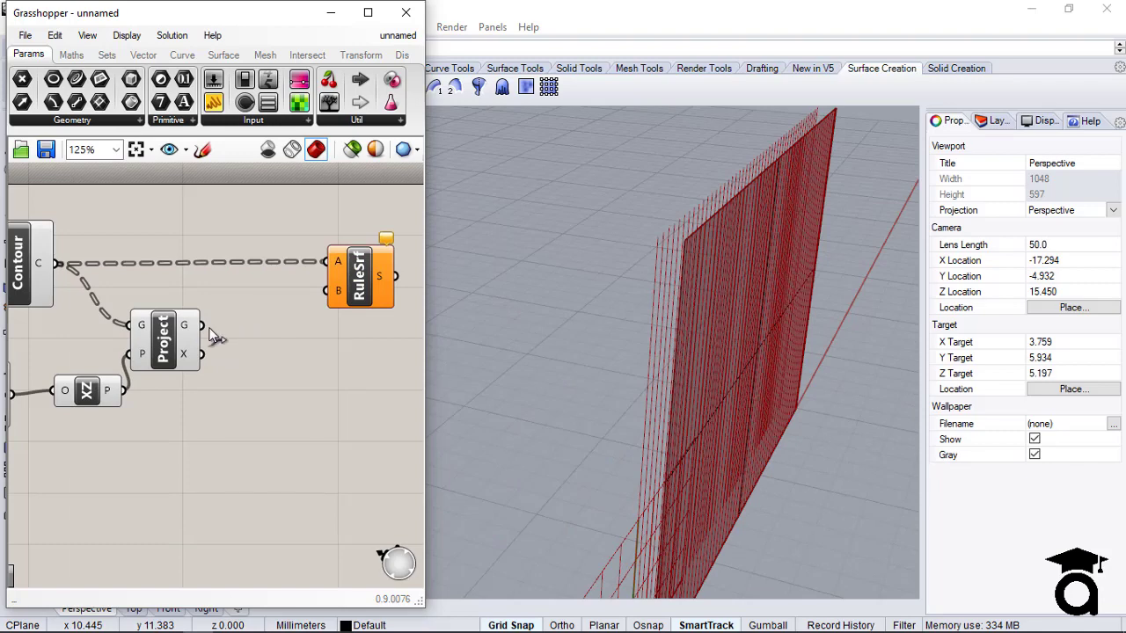
left_click_drag(272, 312, 322, 297)
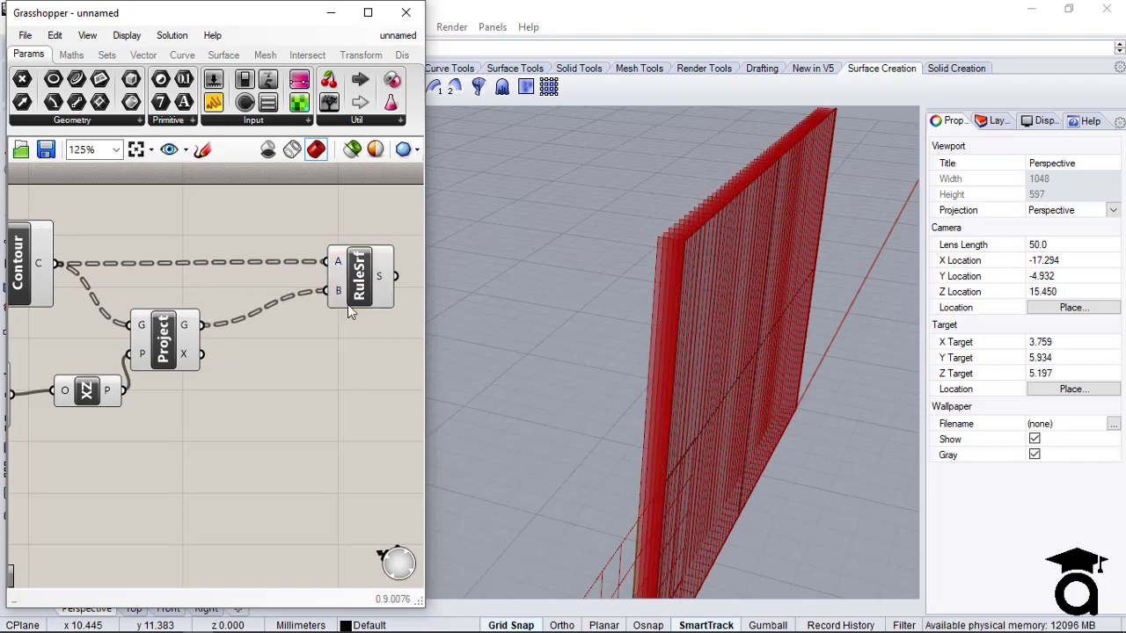
right_click_drag(729, 261, 718, 353)
scroll(750, 370, "up", 6)
scroll(486, 303, "up", 2)
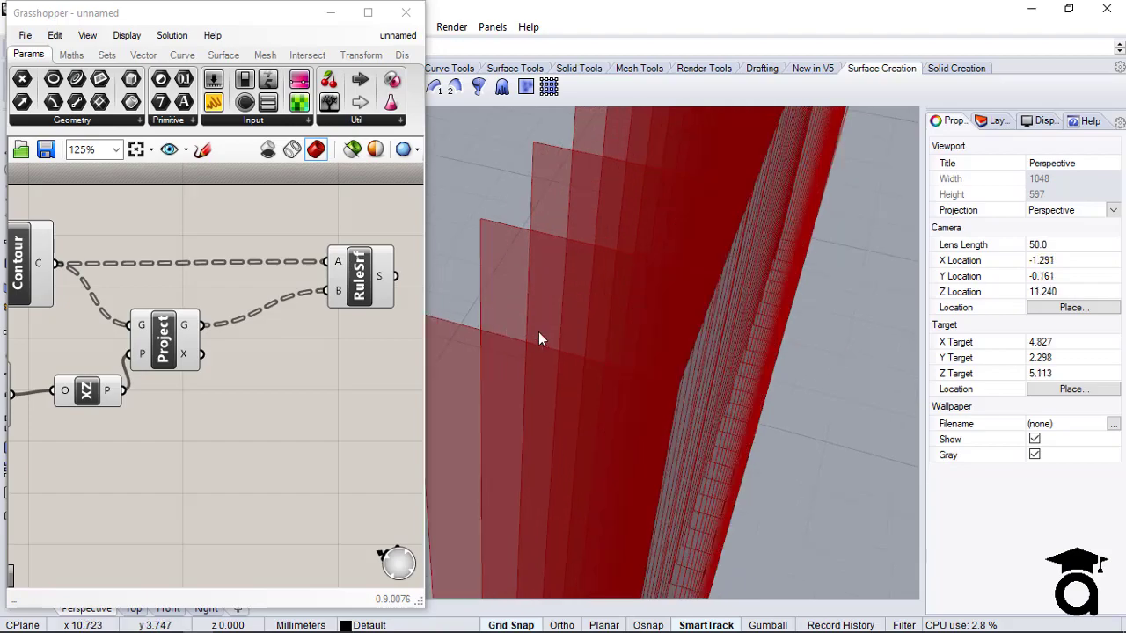
Add an Extrude component beyond Ruled Surface and shift Ruled Surface back to make room for it.
scroll(538, 331, "down", 2)
mouse_move(561, 331)
right_mouse_down()
mouse_move(551, 325)
mouse_move(617, 335)
mouse_move(548, 326)
mouse_move(563, 327)
right_mouse_up()
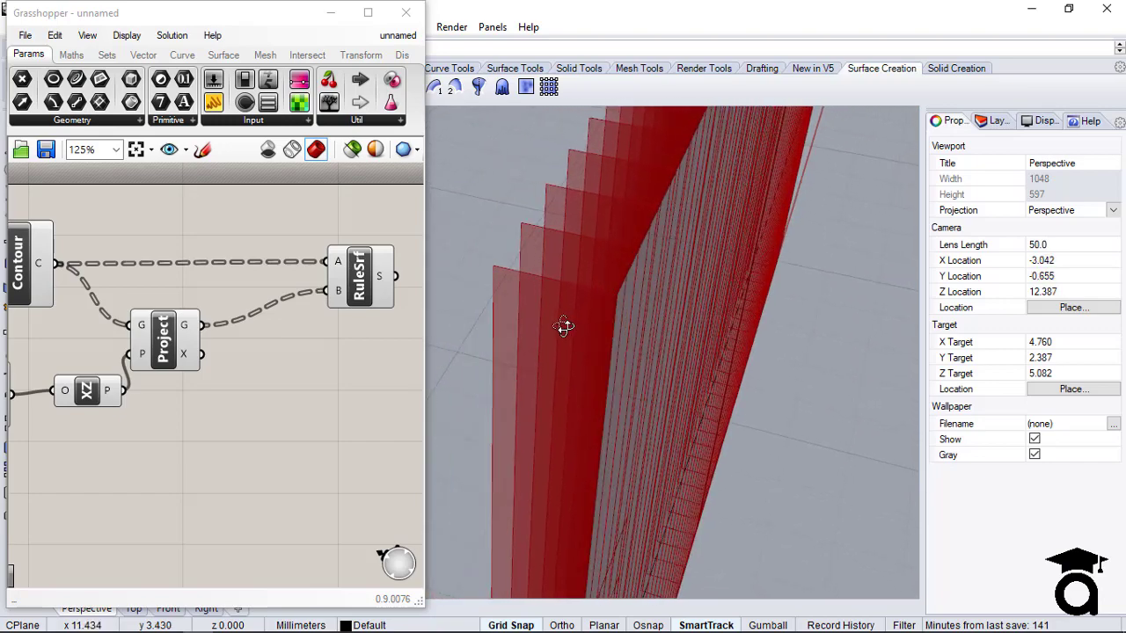
scroll(334, 340, "down", 2)
scroll(281, 298, "up", 2)
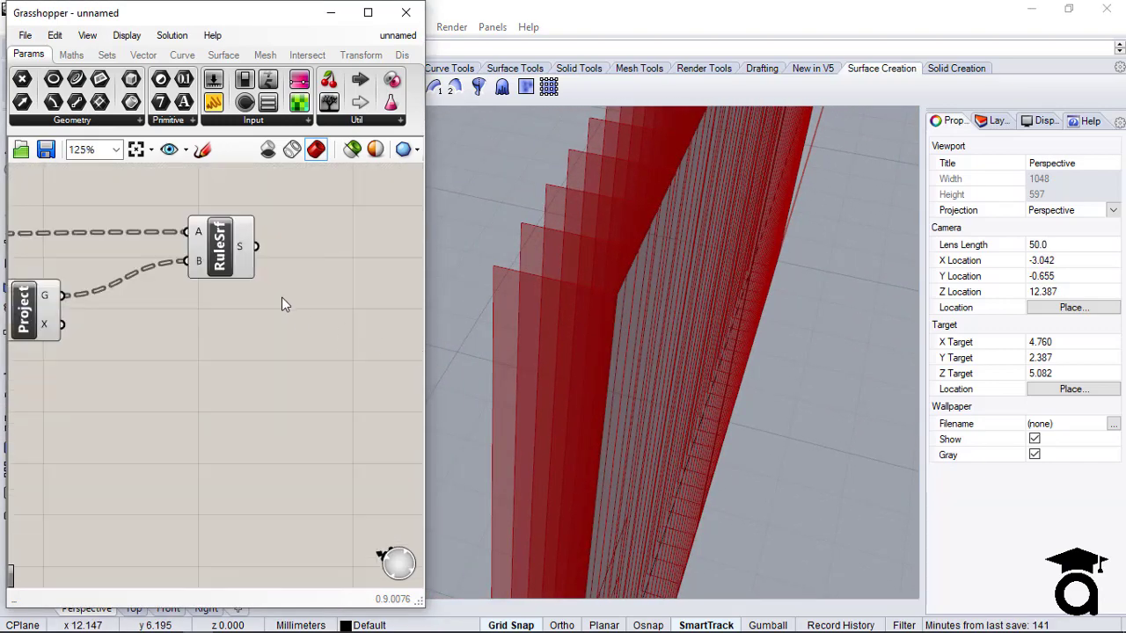
double_click(281, 294)
type("extru")
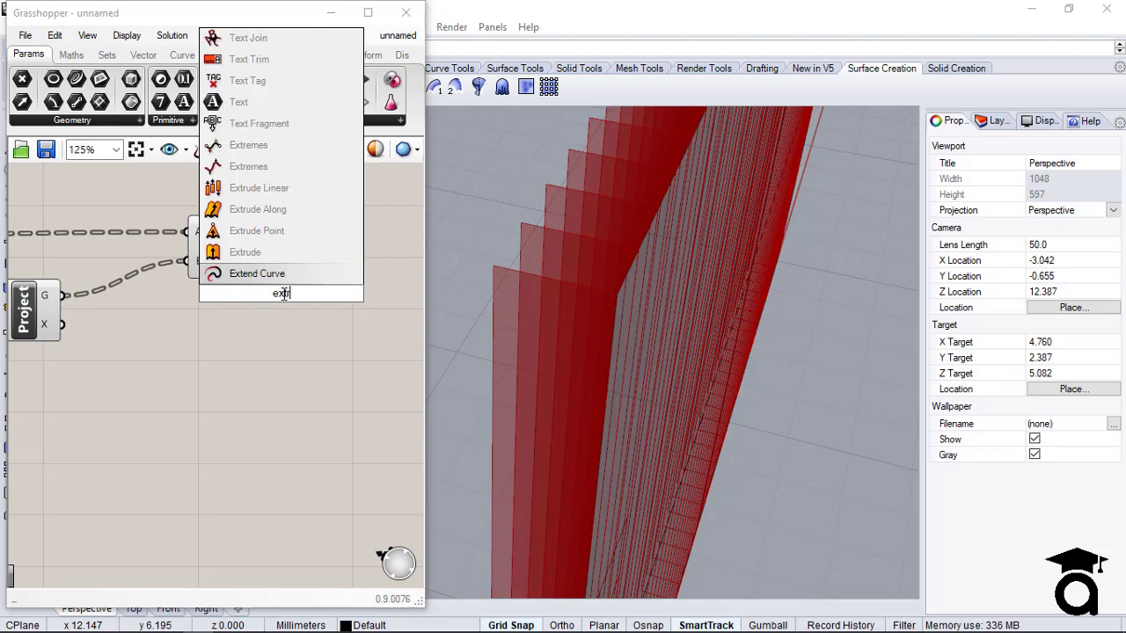
left_click(293, 264)
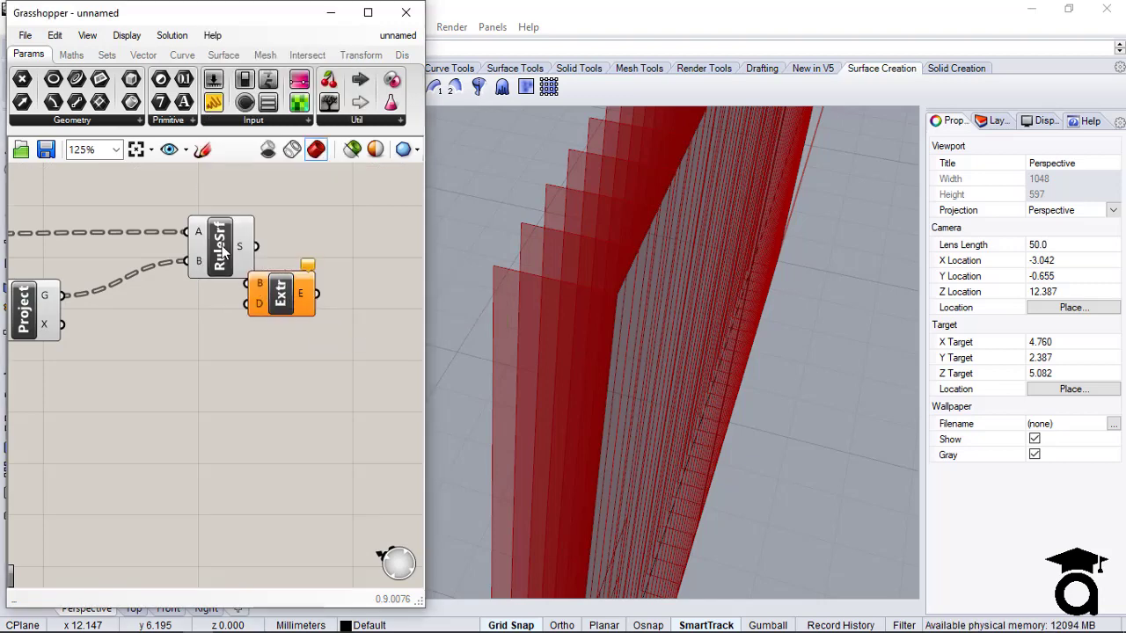
left_click_drag(221, 252, 179, 274)
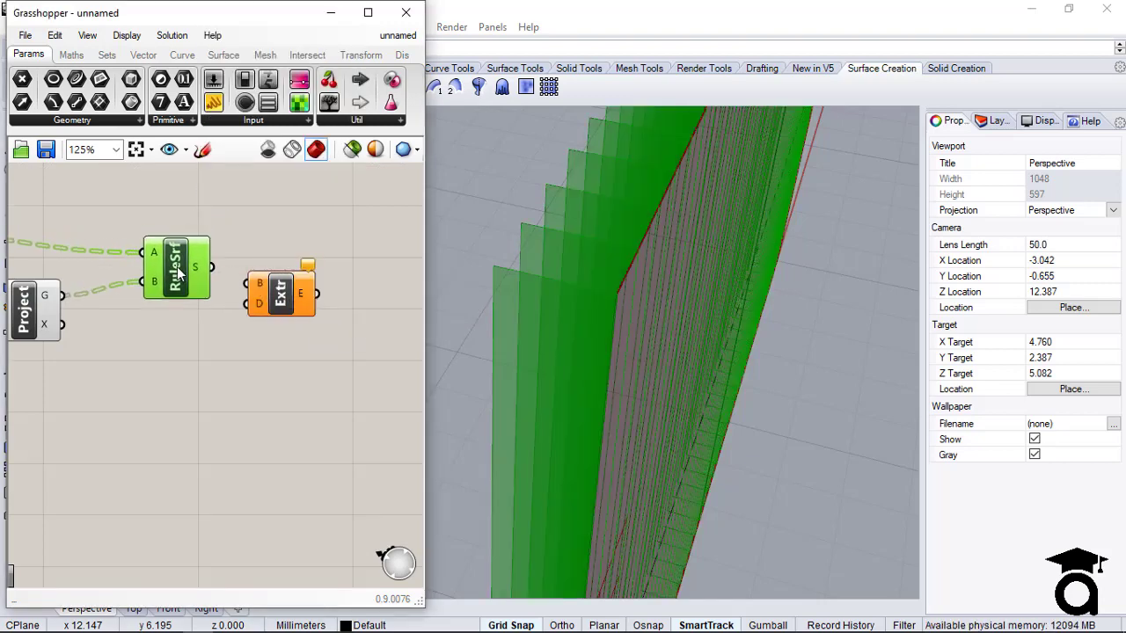
Wire Ruled Surface's S output into Extrude's B input and position Extrude slightly below it.
left_click(269, 231)
left_click(192, 258)
left_click(205, 231)
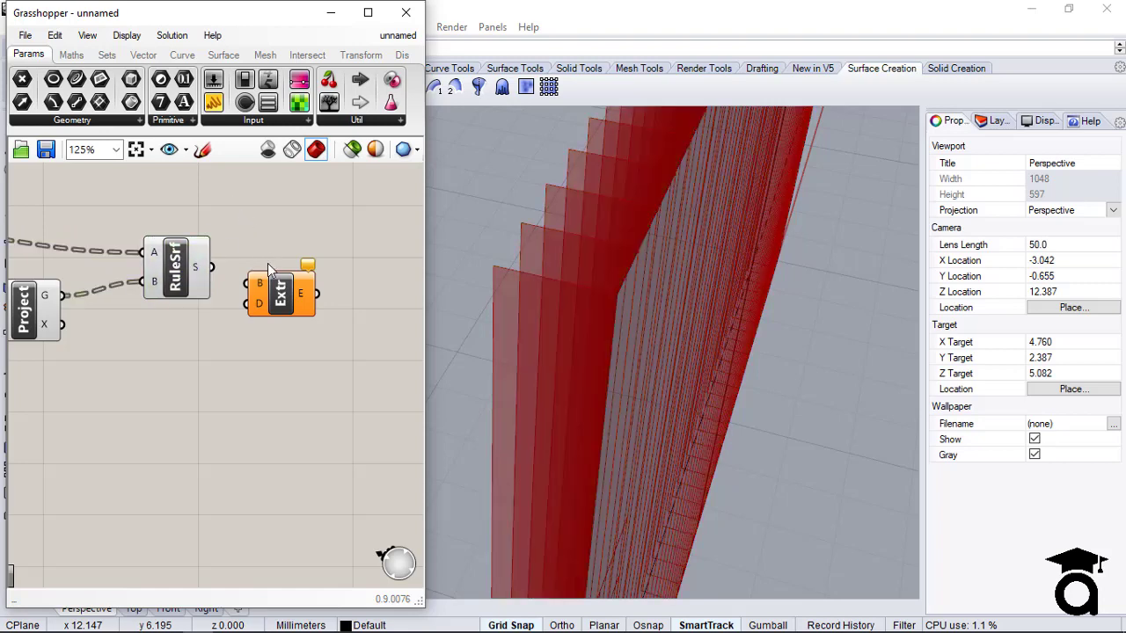
left_click(272, 283)
mouse_move(274, 288)
left_mouse_down()
mouse_move(284, 268)
mouse_move(285, 307)
left_mouse_up()
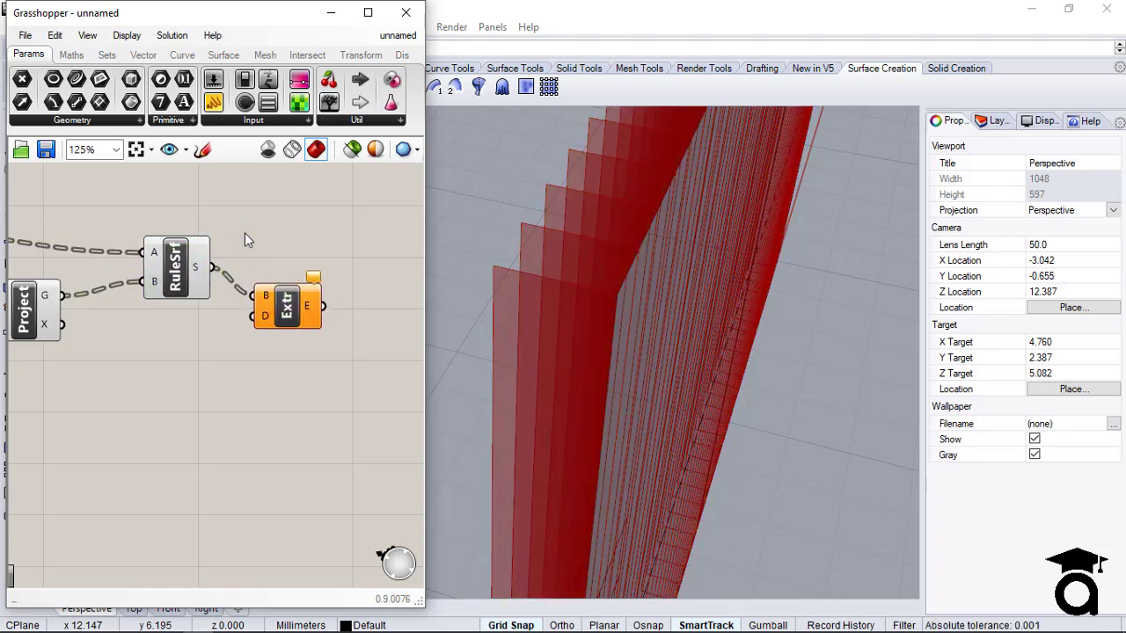
left_click(189, 260)
left_click(257, 243)
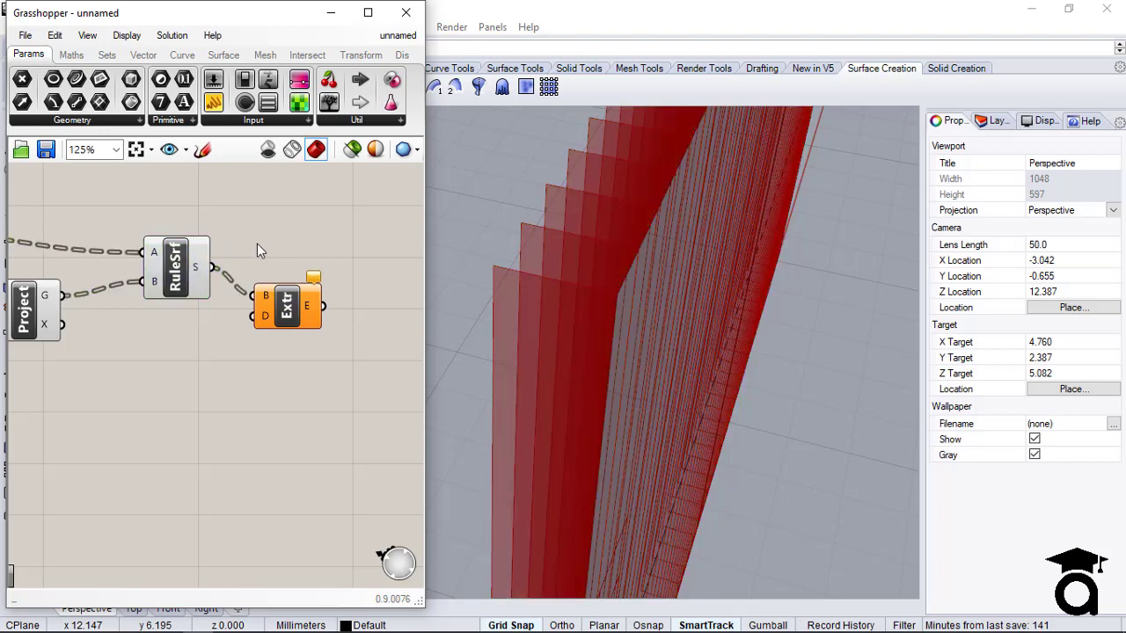
Add a Unit X vector component below Ruled Surface and wire its V output into Extrude's D input.
double_click(159, 385)
type("x")
left_click(159, 362)
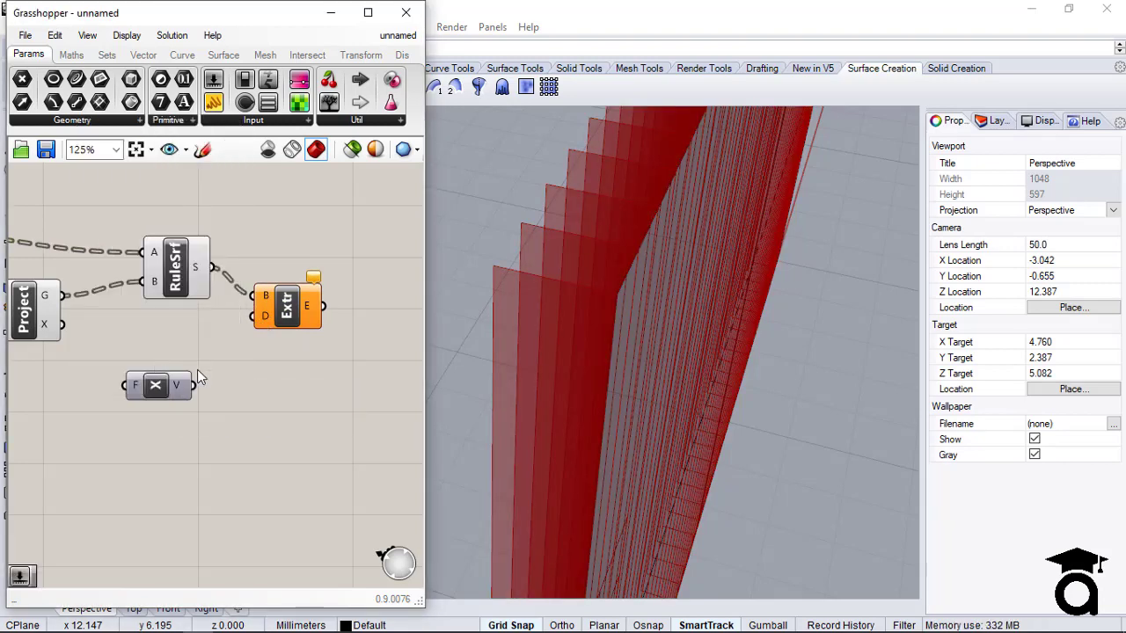
left_click_drag(156, 383, 150, 350)
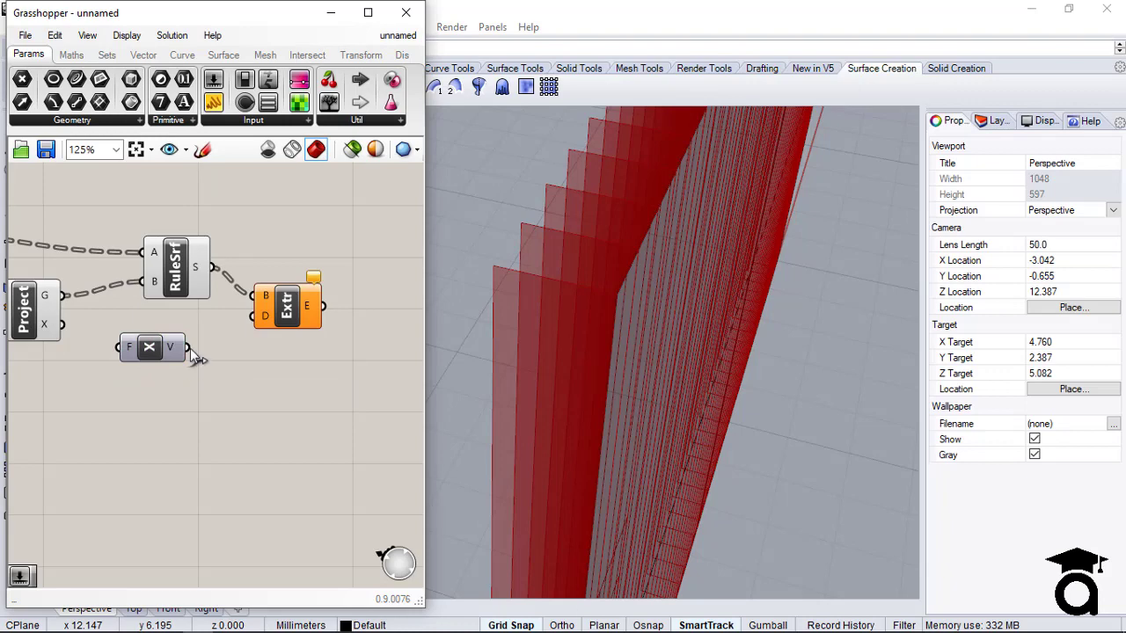
left_click_drag(262, 328, 262, 322)
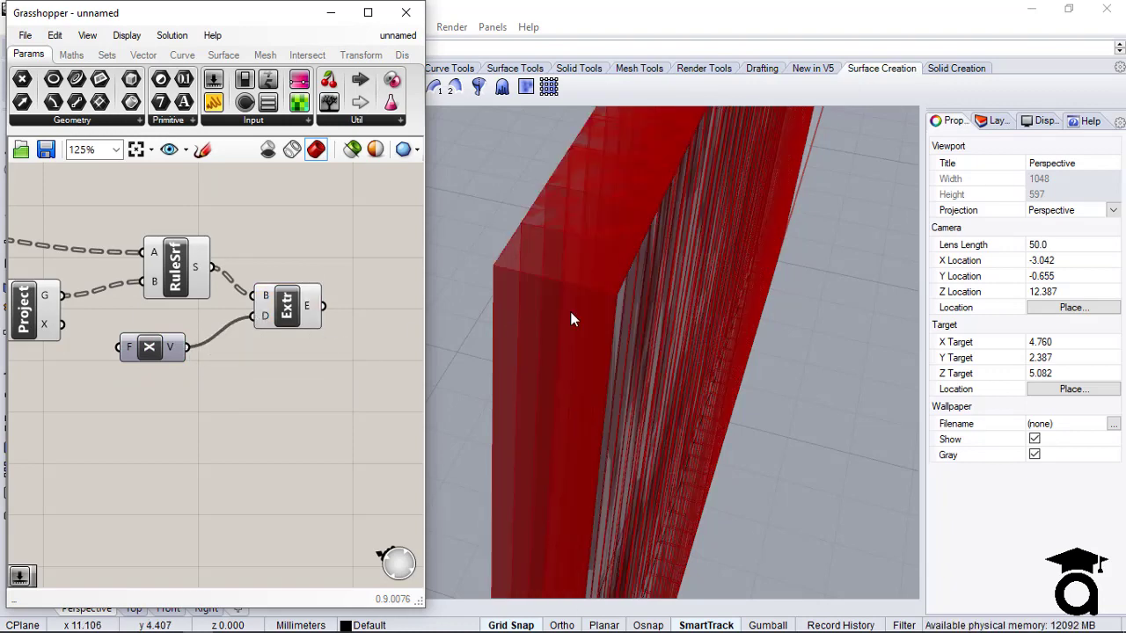
Examine the extruded fins in the model, highlighting the Ruled Surface and Extrude geometry for comparison.
right_click_drag(570, 320, 410, 375)
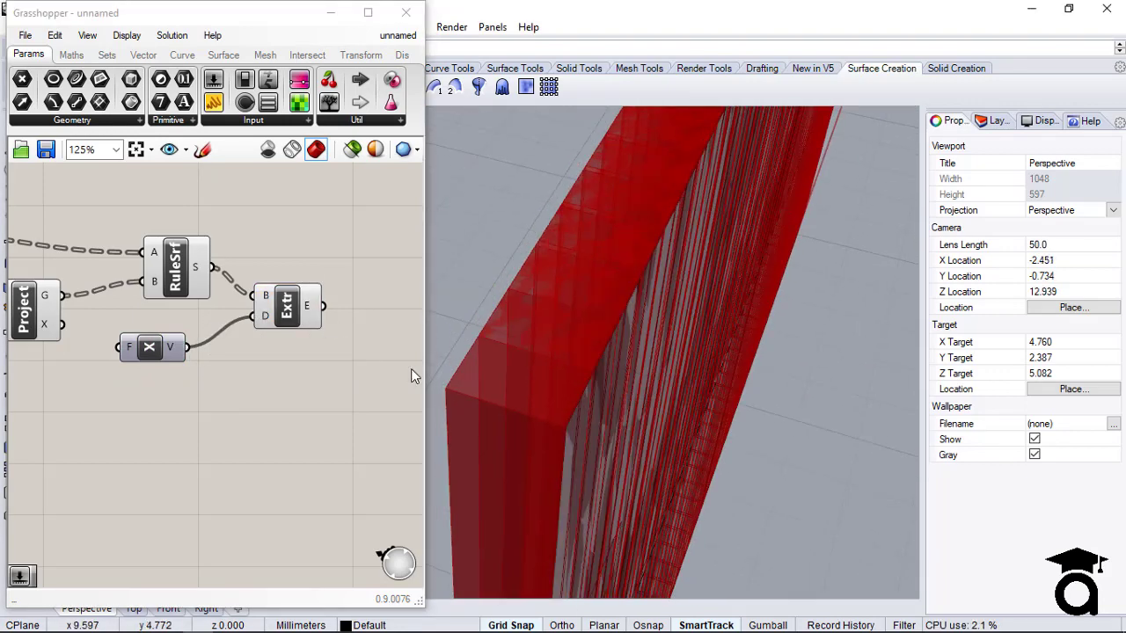
left_click(262, 299)
left_click(299, 309)
left_click(299, 266)
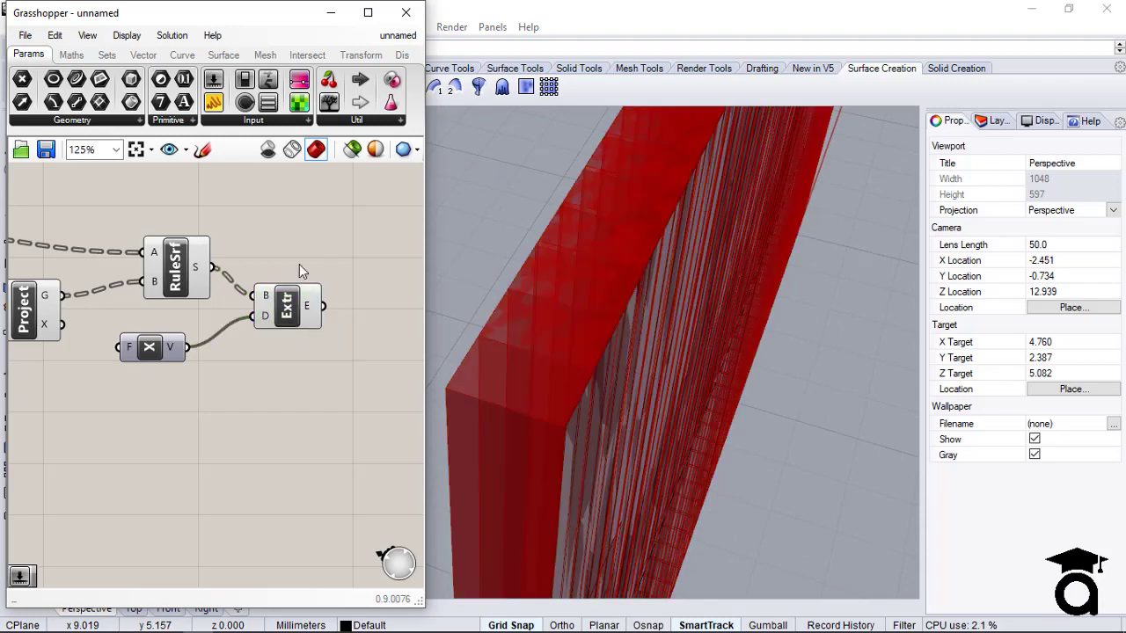
left_click(285, 309)
left_click(240, 261)
left_click(187, 275)
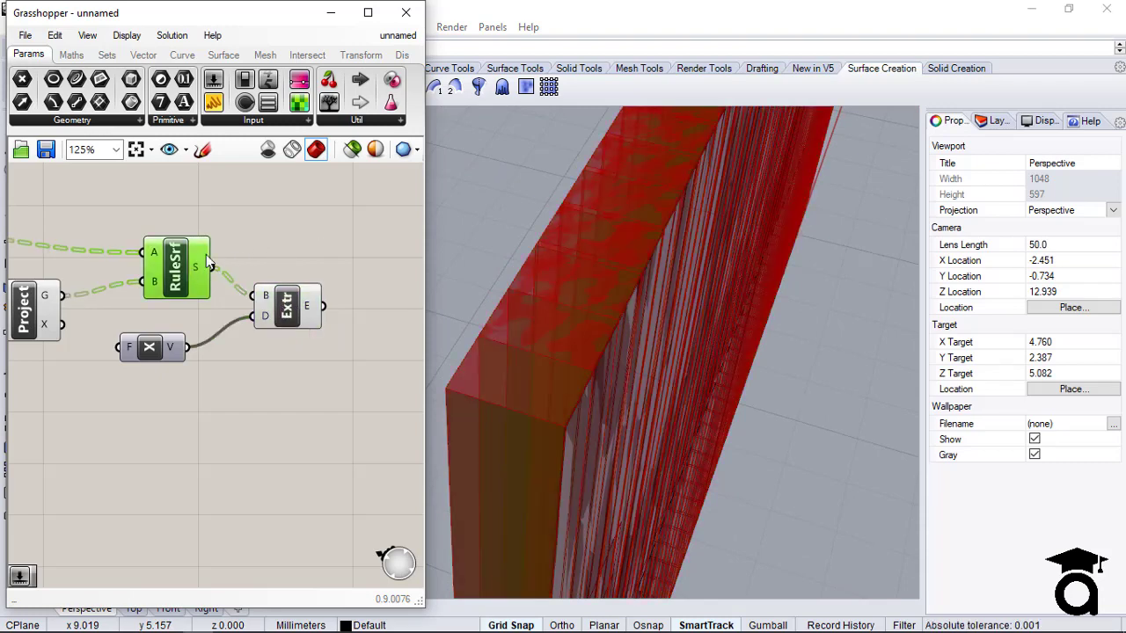
left_click(303, 281)
left_click(303, 302)
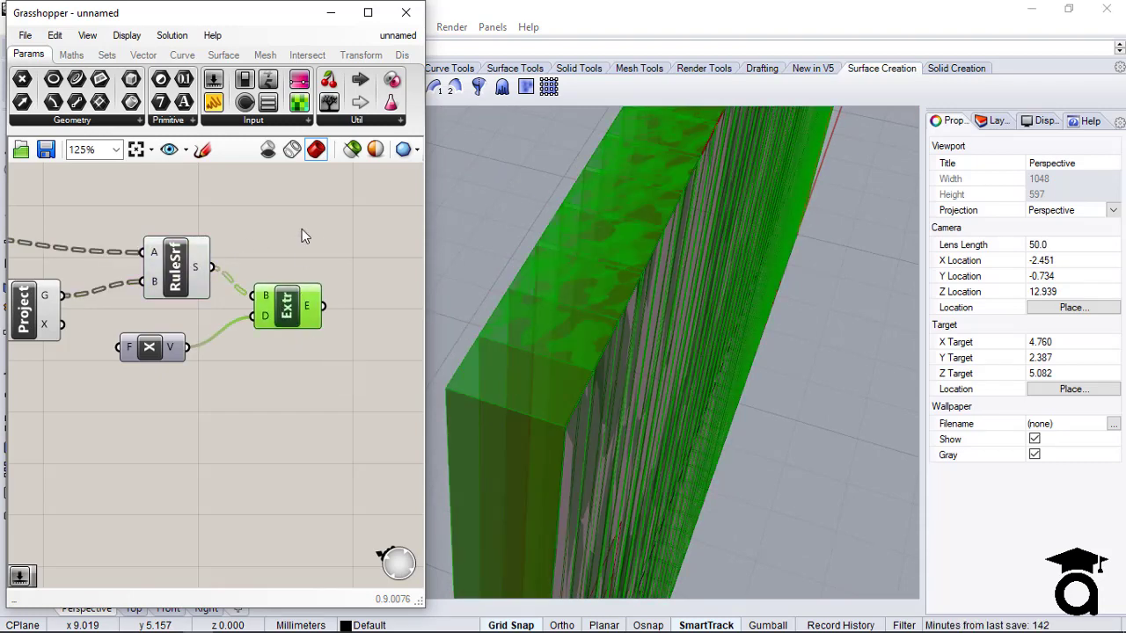
right_click_drag(703, 394, 621, 296)
scroll(536, 258, "up", 4)
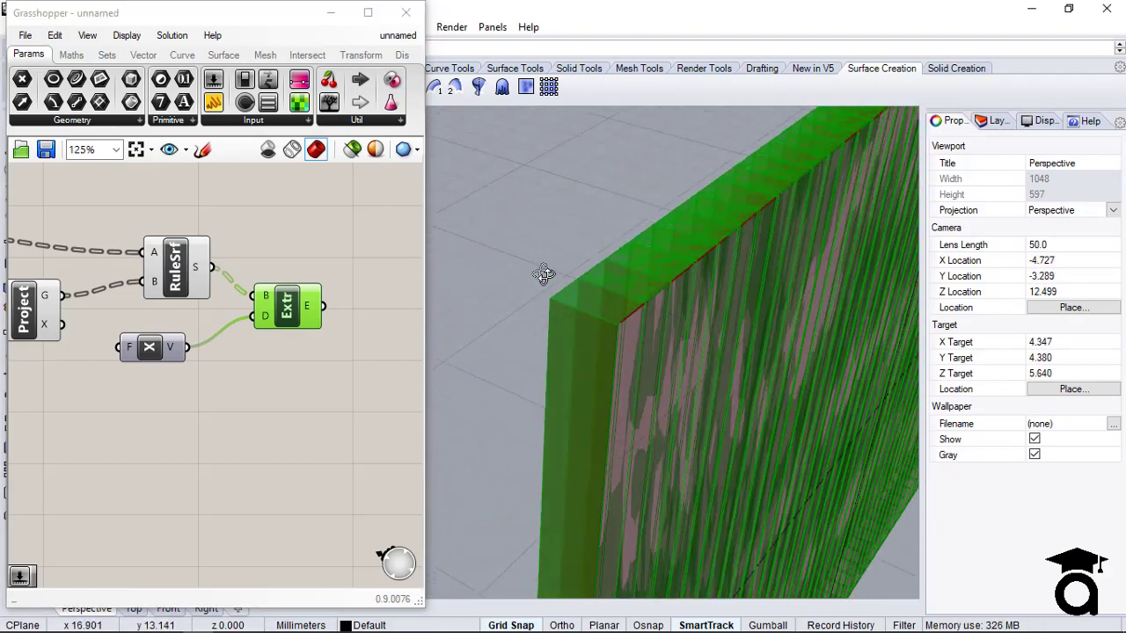
right_click_drag(543, 274, 541, 283)
left_click(332, 271)
Add a number slider at 0.3780 and place it below the Project component, near Unit X.
right_click_drag(111, 399, 259, 397)
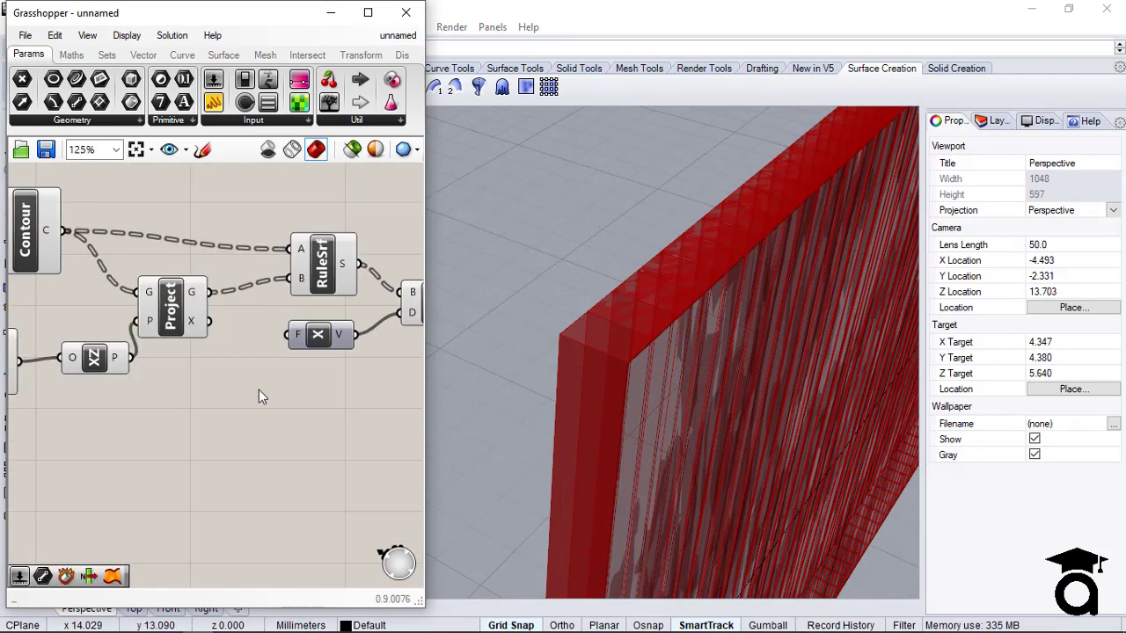
double_click(258, 390)
type(".2")
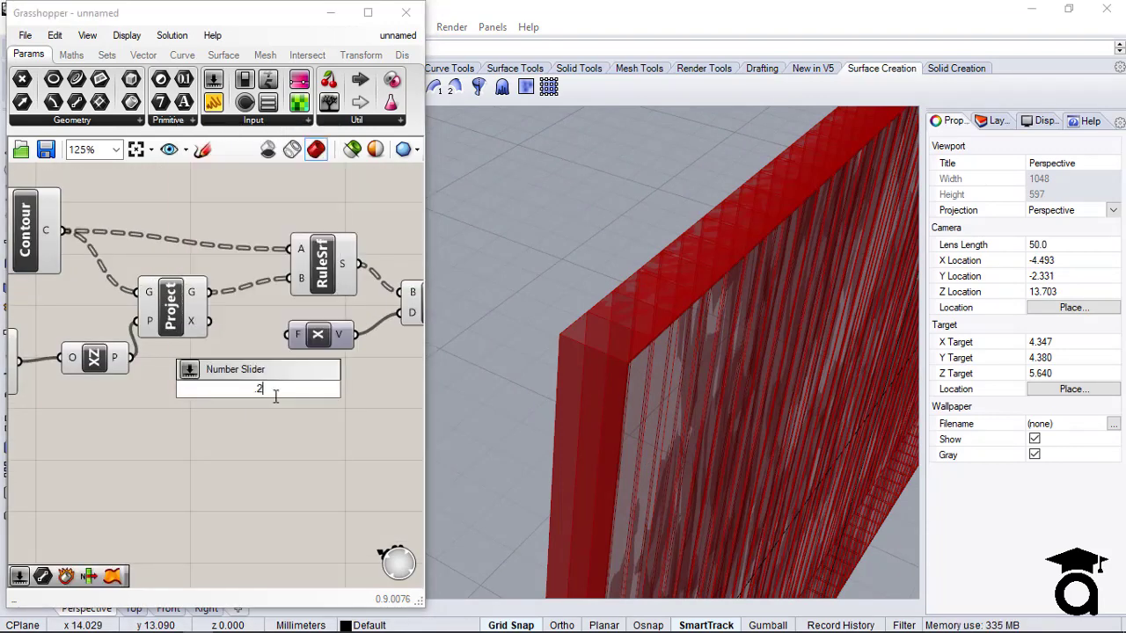
type("500")
key("Return")
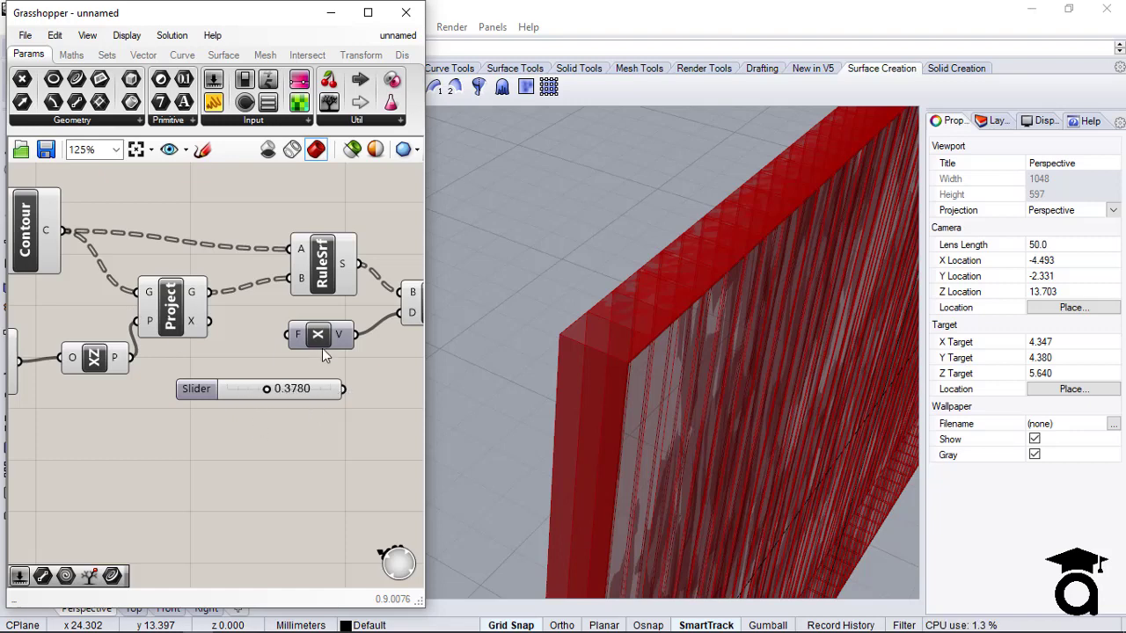
left_click_drag(305, 391, 265, 389)
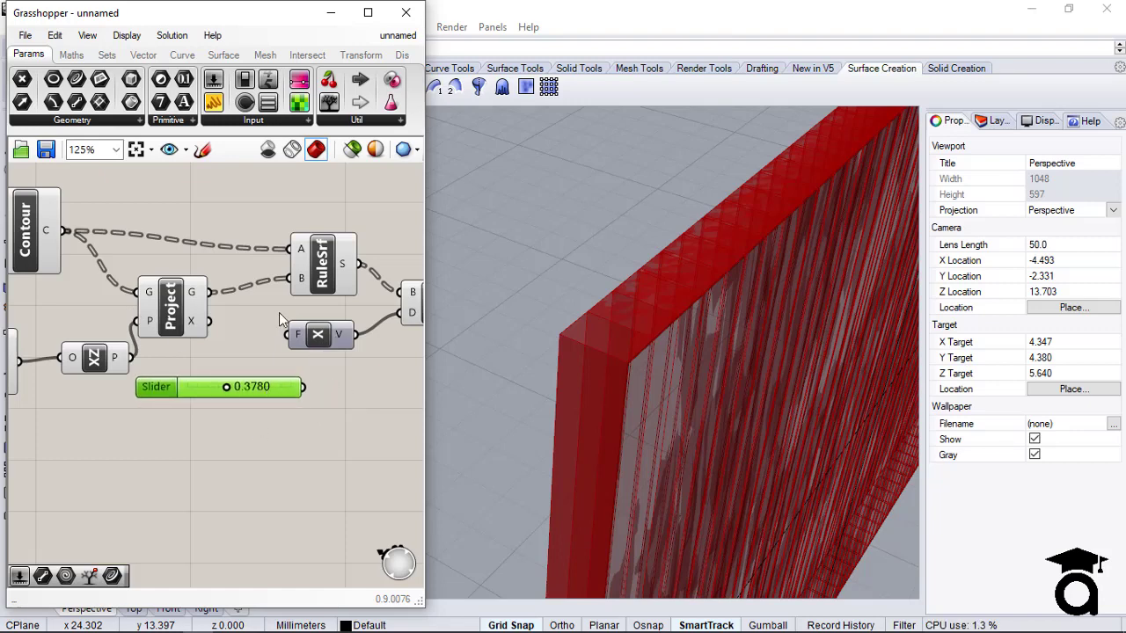
Wire the 0.3780 slider into the F input of the Unit X component.
scroll(278, 312, "up", 1)
right_click_drag(279, 312, 192, 316)
left_click_drag(403, 232, 250, 352)
left_click_drag(260, 278, 378, 285)
left_click(268, 341)
left_click_drag(226, 410, 309, 367)
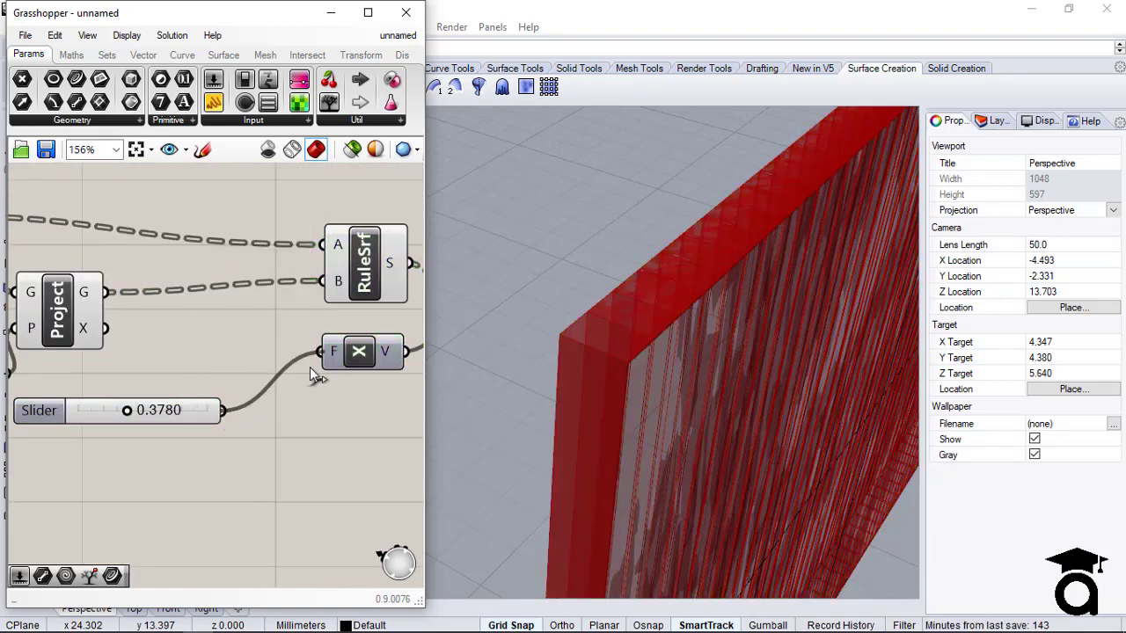
Thin the extruded fins by setting the Factor slider to 0.1320.
left_click_drag(187, 410, 138, 394)
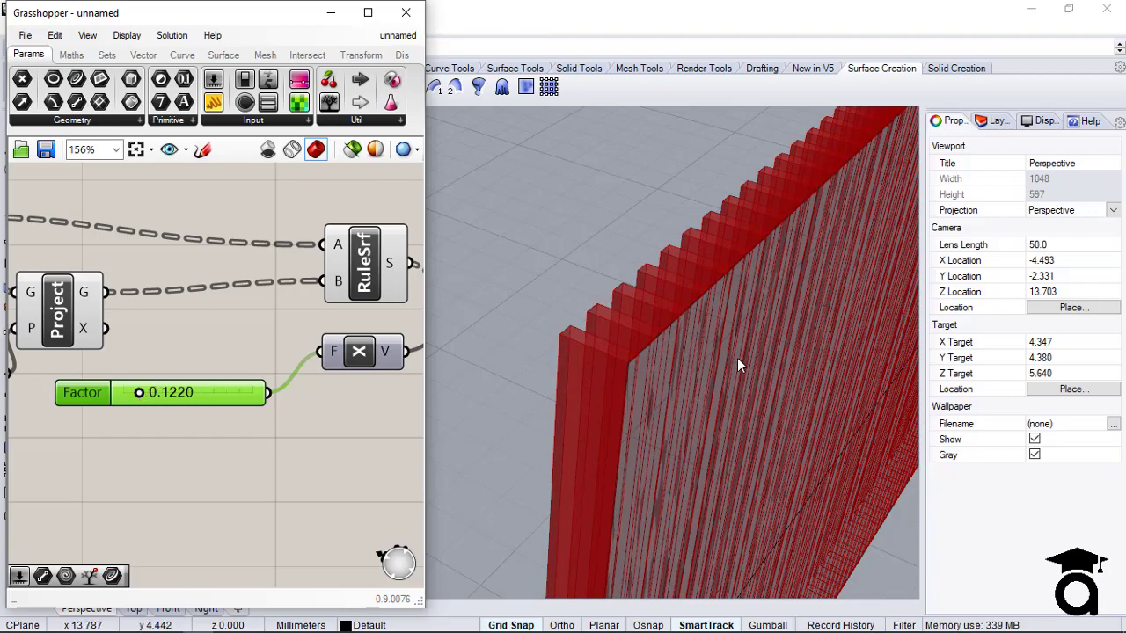
right_click_drag(737, 360, 677, 326)
scroll(691, 361, "down", 8)
scroll(659, 345, "up", 4)
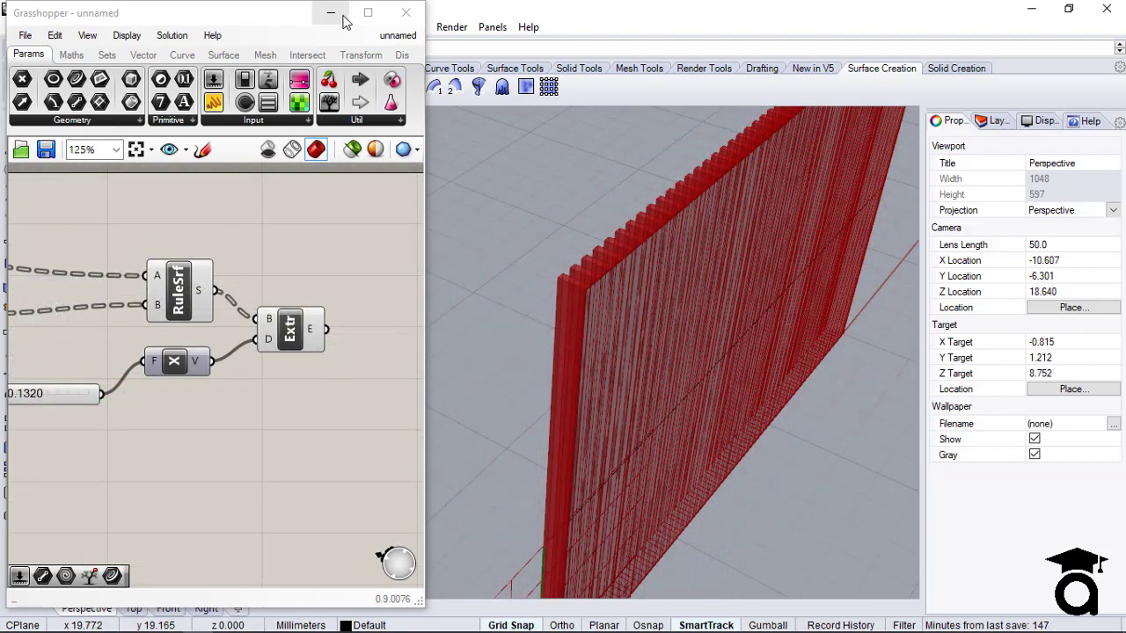
Minimize the Grasshopper window and switch the Perspective viewport to Shaded display with the whole wall in view.
left_click(341, 14)
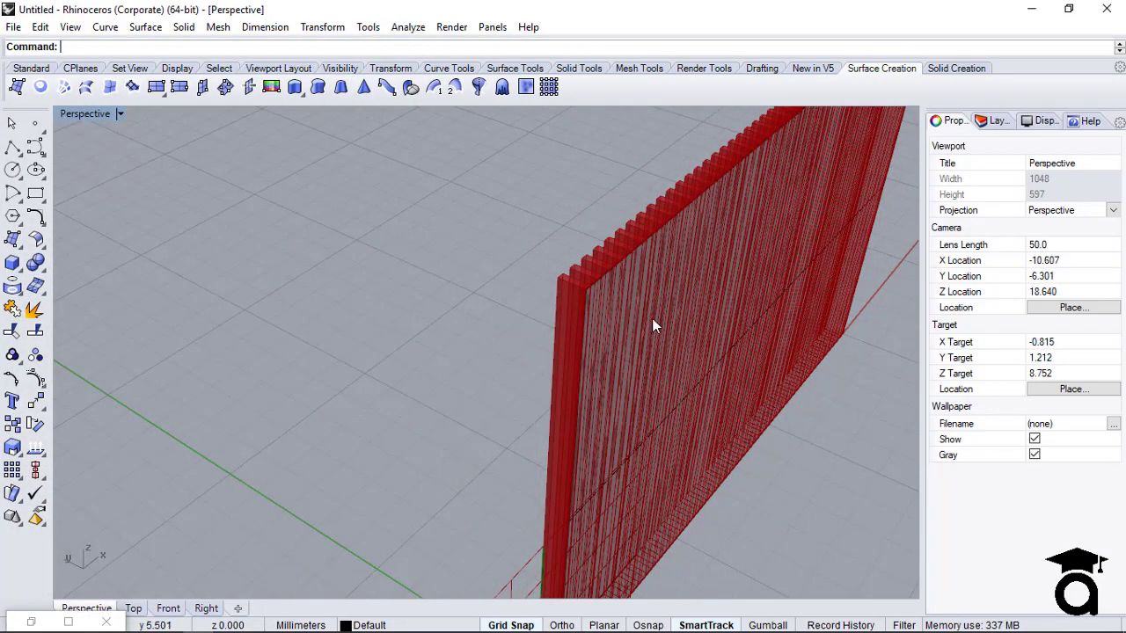
right_click_drag(651, 318, 504, 241)
scroll(544, 248, "down", 9)
right_click_drag(622, 279, 752, 319)
scroll(703, 265, "up", 2)
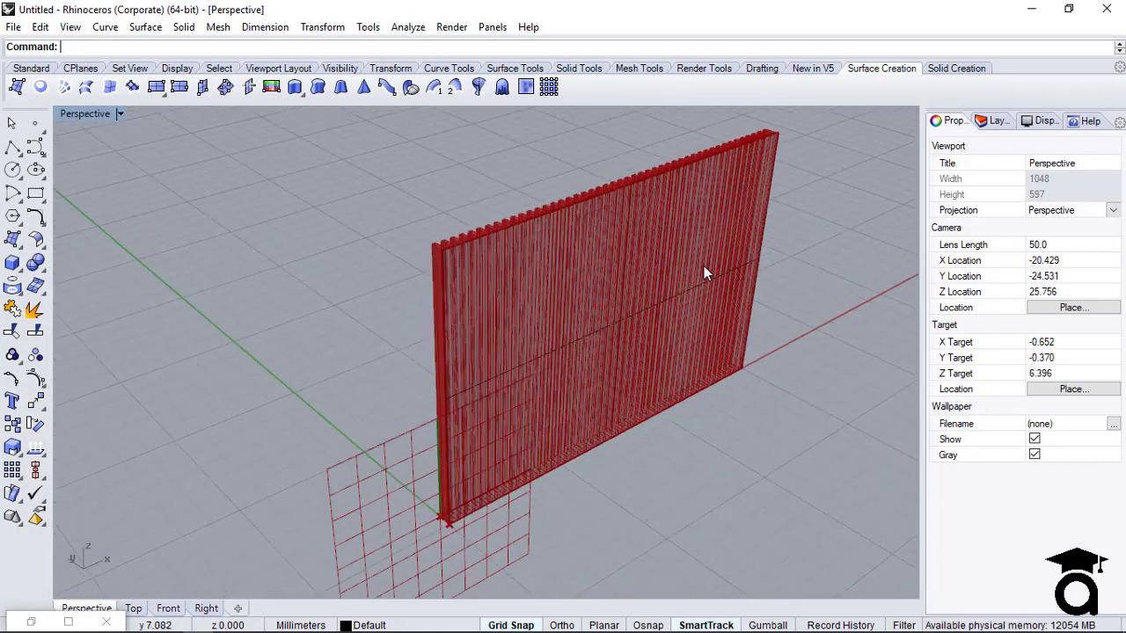
scroll(780, 233, "up", 4)
scroll(607, 295, "down", 2)
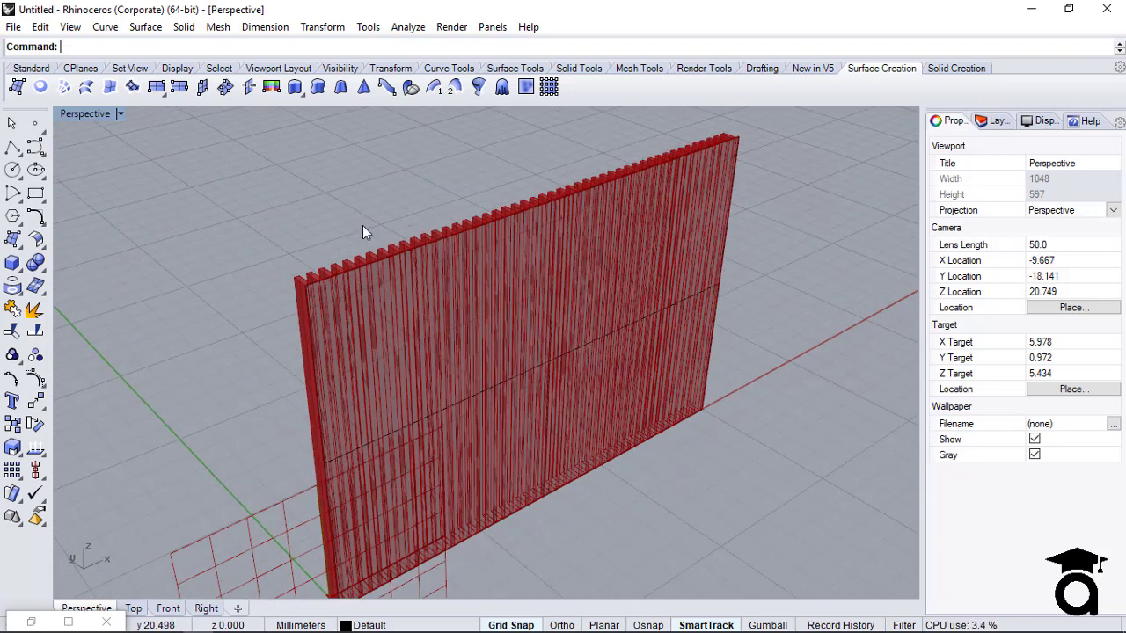
left_click(120, 113)
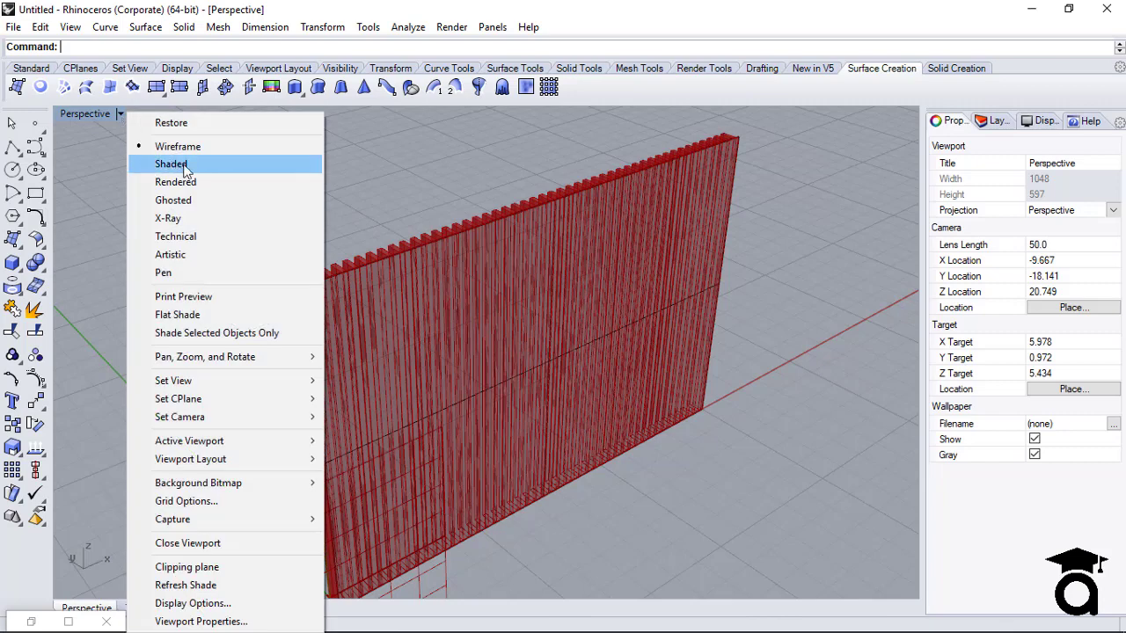
left_click(213, 167)
Turn on the control points of the base surface with PointsOn.
left_click(372, 306)
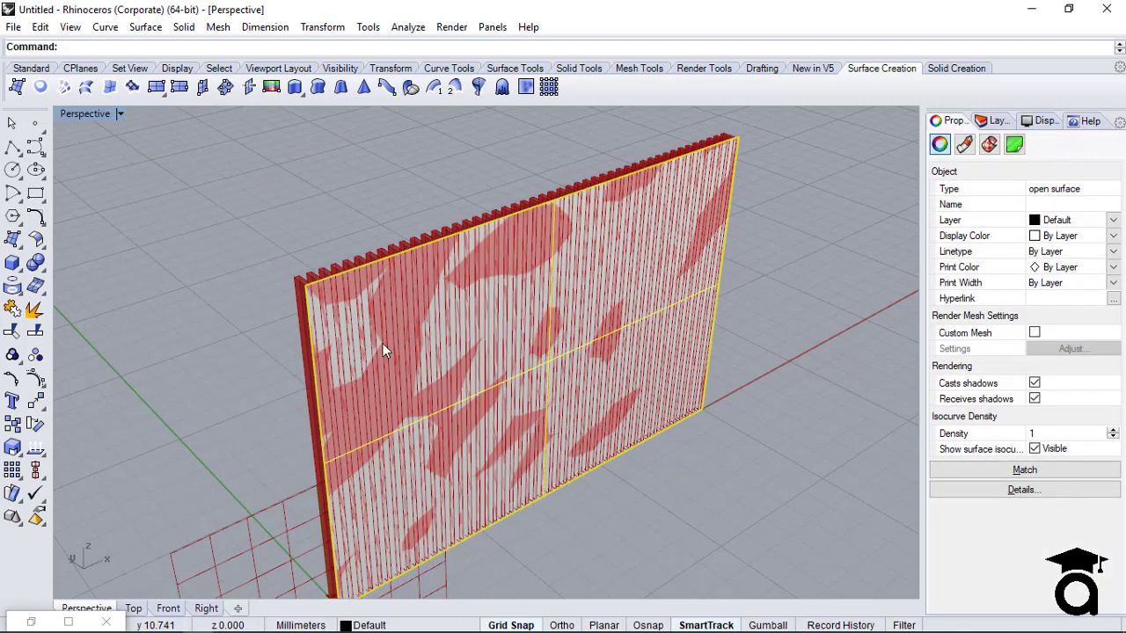
type("Po")
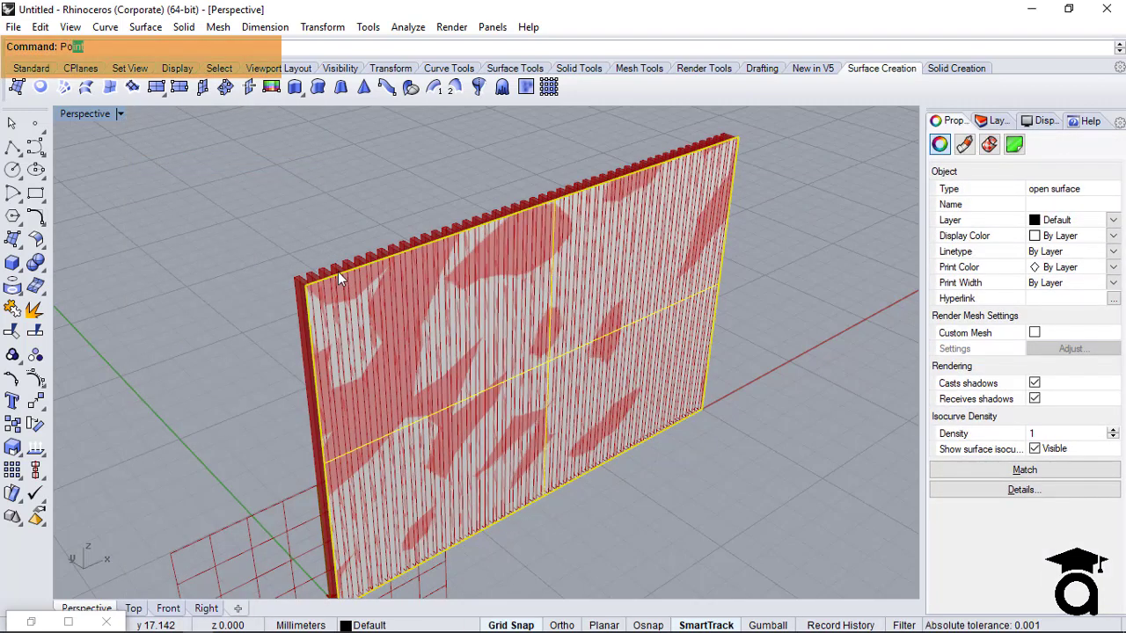
type("ints")
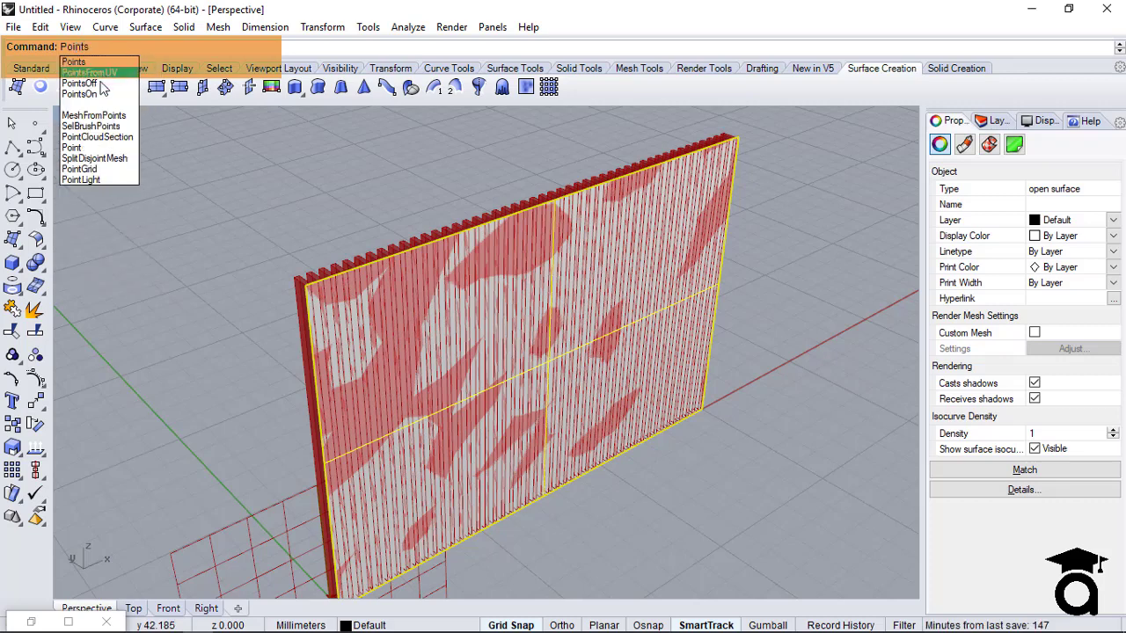
left_click(103, 94)
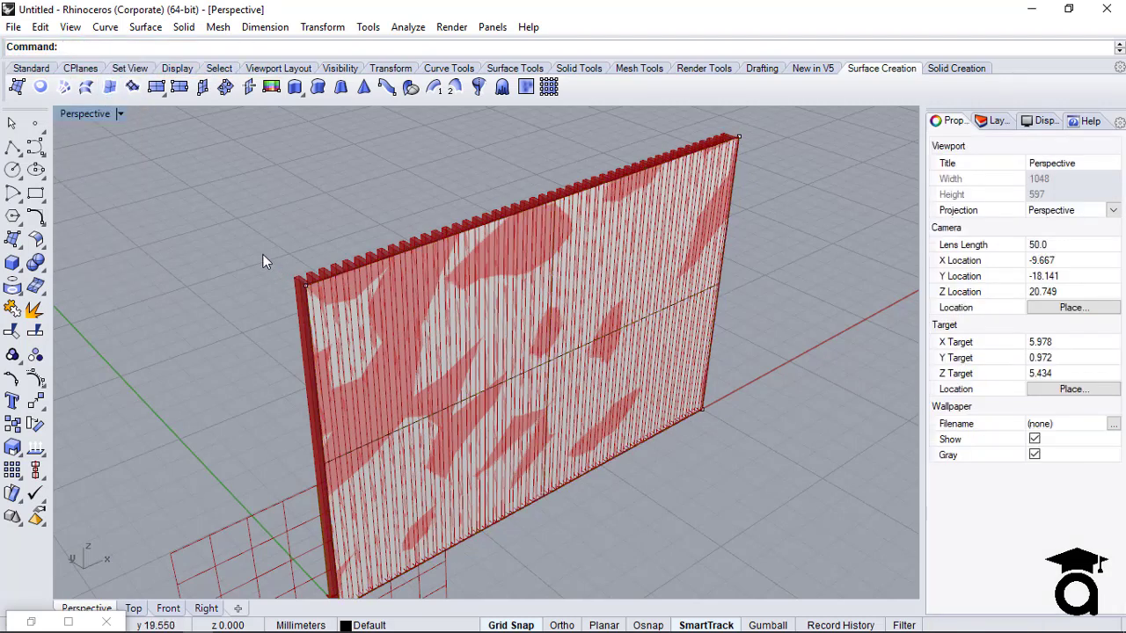
Rebuild the base surface with point counts of 8 in U and 8 in V at degree 3, deleting the input.
type("R")
type("e")
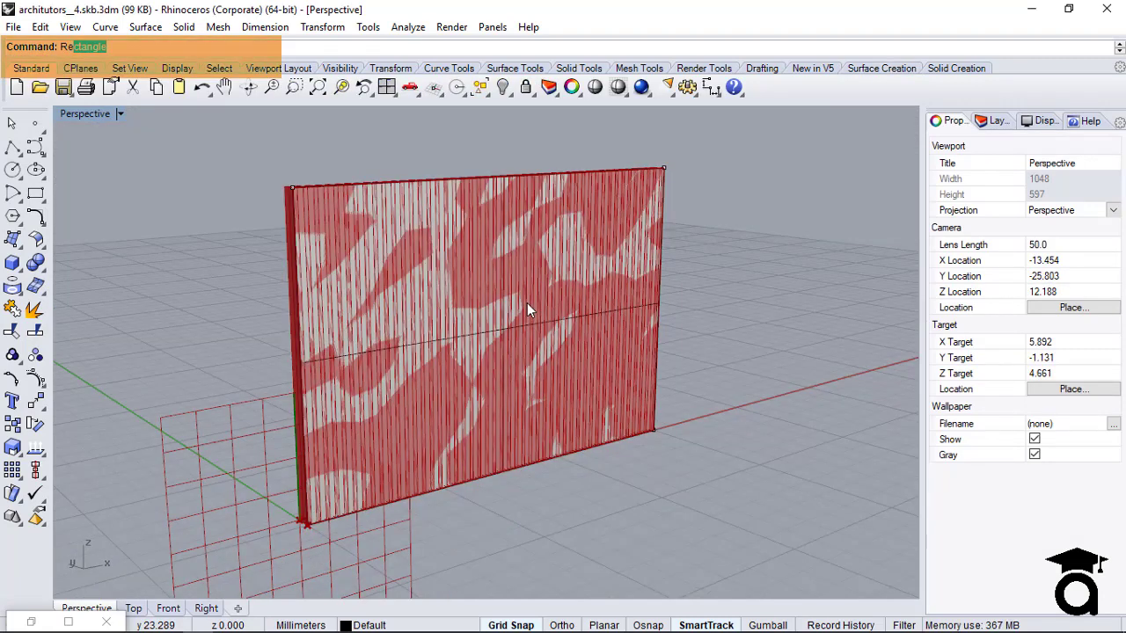
type("buo")
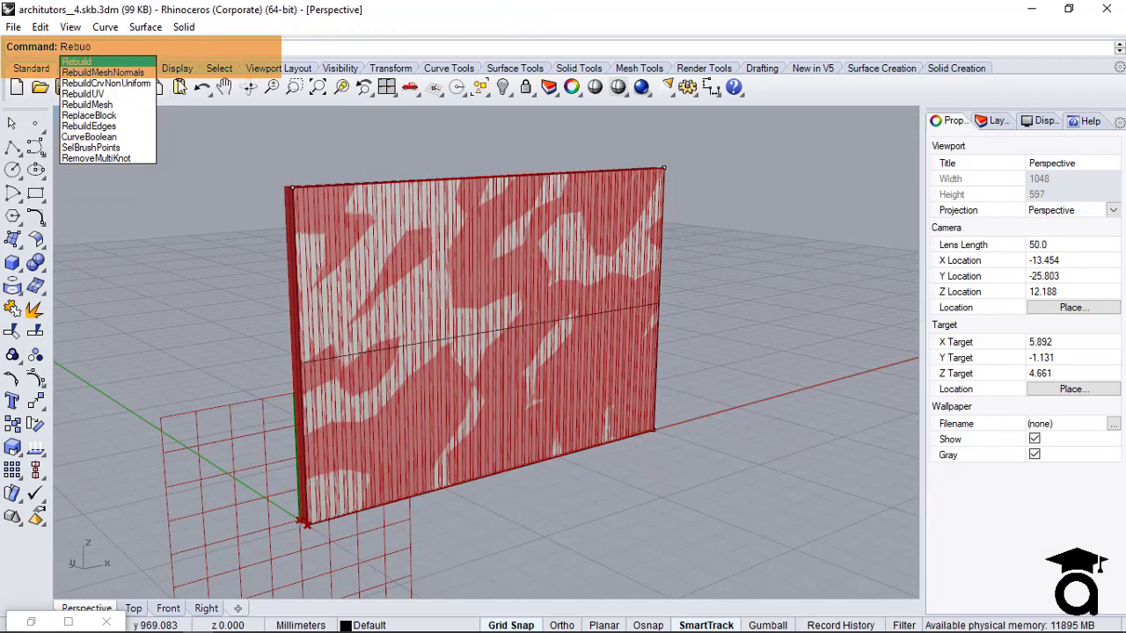
key("Return")
left_click(514, 304)
key("Return")
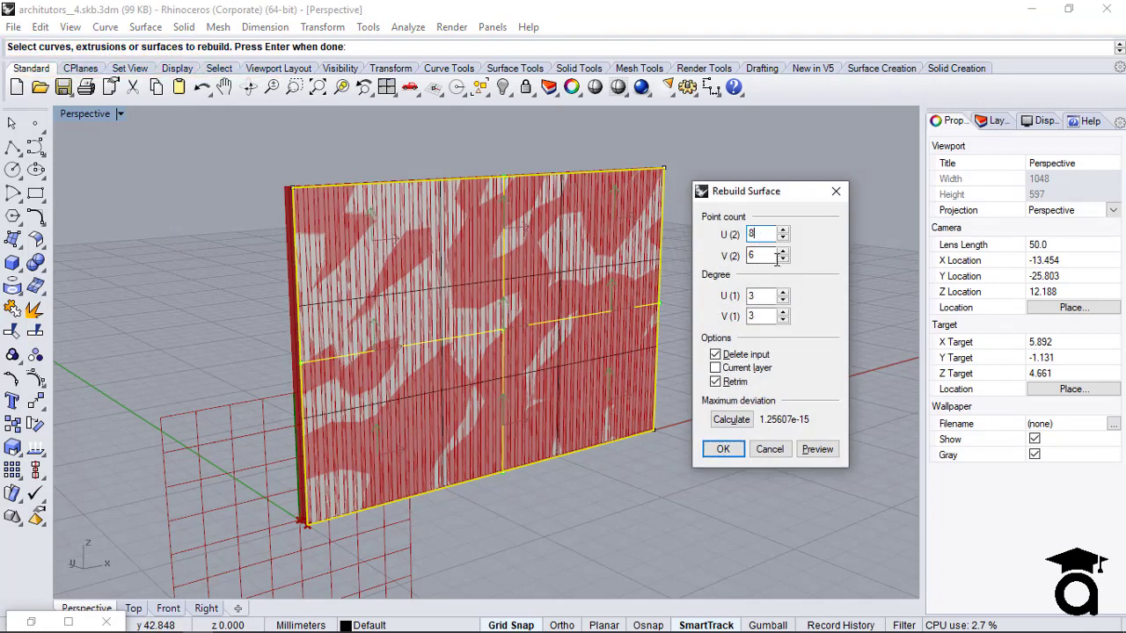
key("Tab")
type("8")
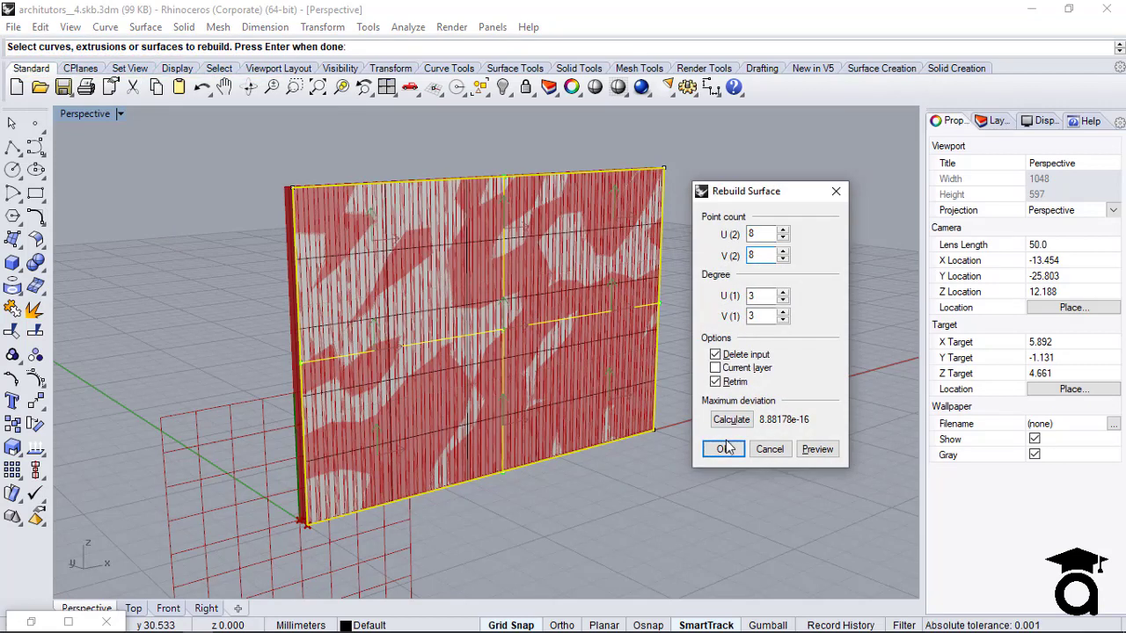
left_click(721, 449)
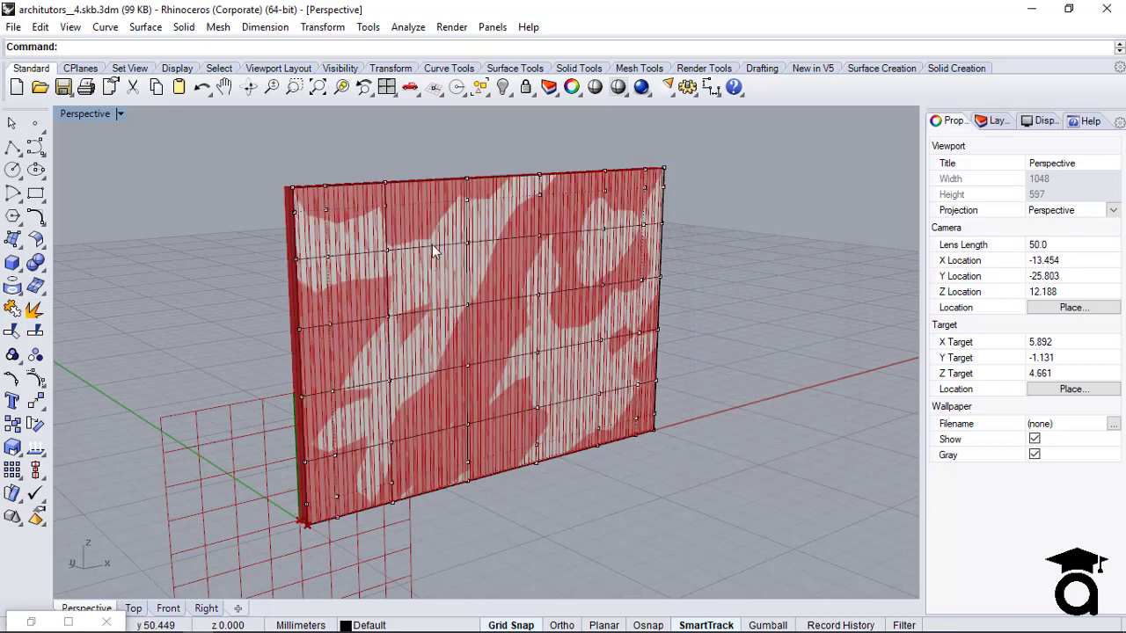
Pull a control point in the upper middle of the wall outward to form a bulge on the front face.
mouse_move(493, 254)
right_mouse_down()
mouse_move(583, 259)
mouse_move(510, 262)
right_mouse_up()
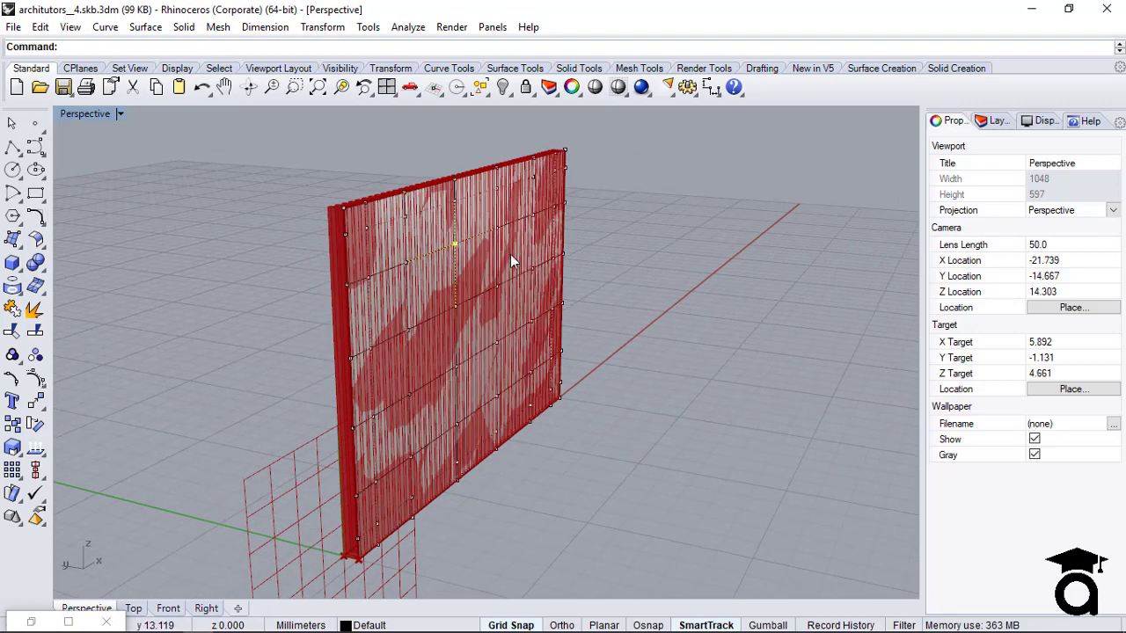
left_click_drag(455, 246, 533, 251)
mouse_move(536, 249)
right_mouse_down()
mouse_move(592, 234)
mouse_move(543, 234)
mouse_move(545, 244)
right_mouse_up()
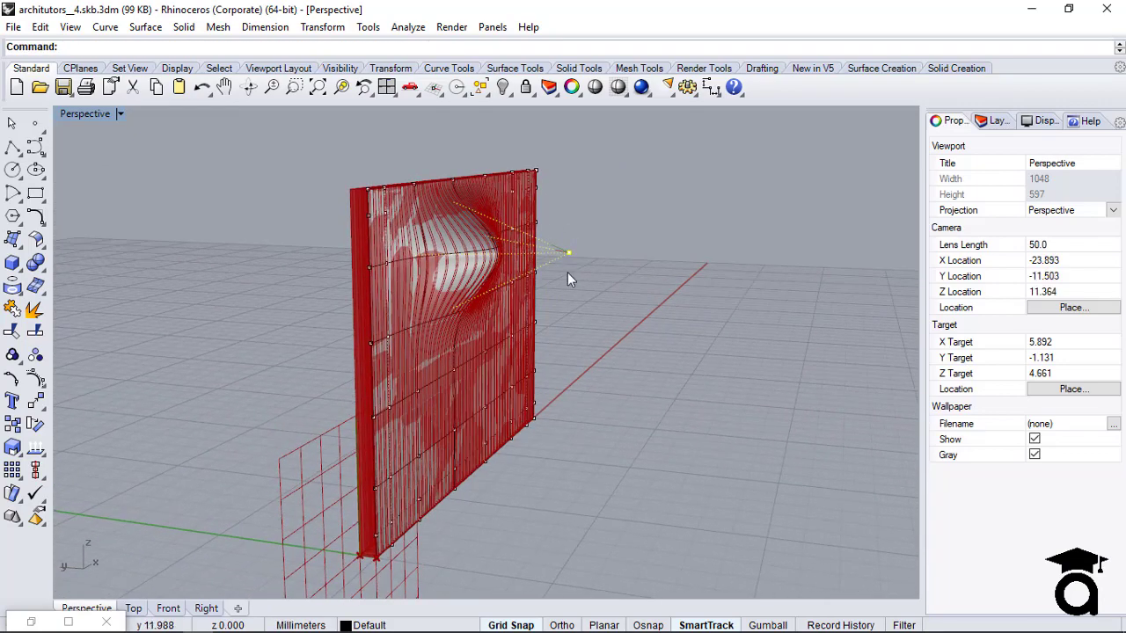
Pull a control point in the wall's lower left far out in front, and move it partway back toward the wall.
right_click_drag(568, 280, 464, 348)
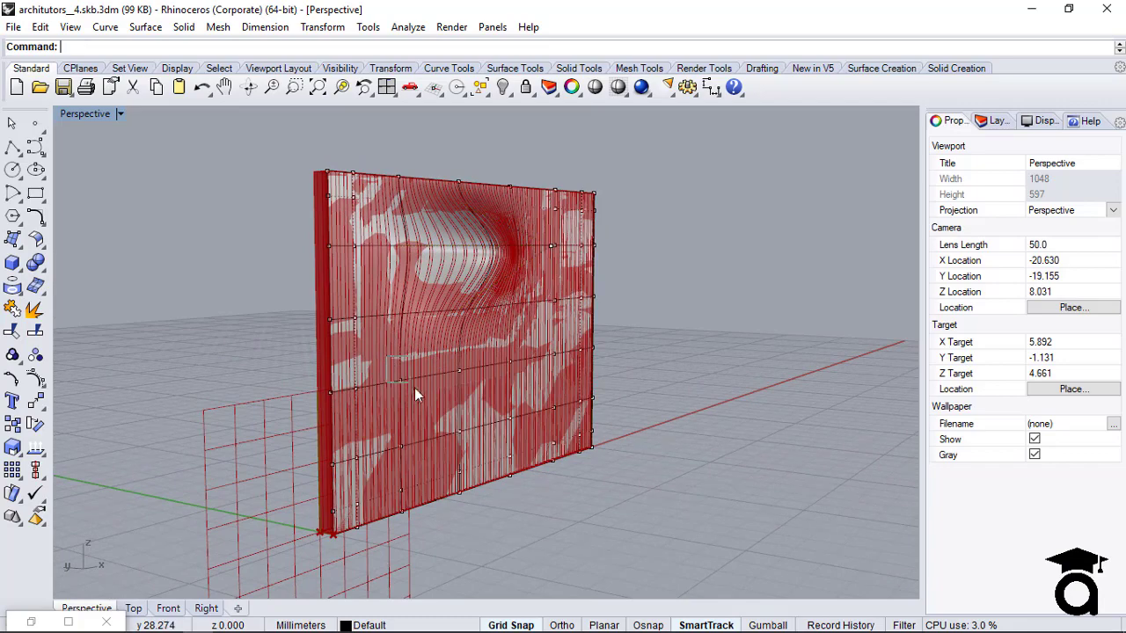
left_click_drag(403, 382, 681, 442)
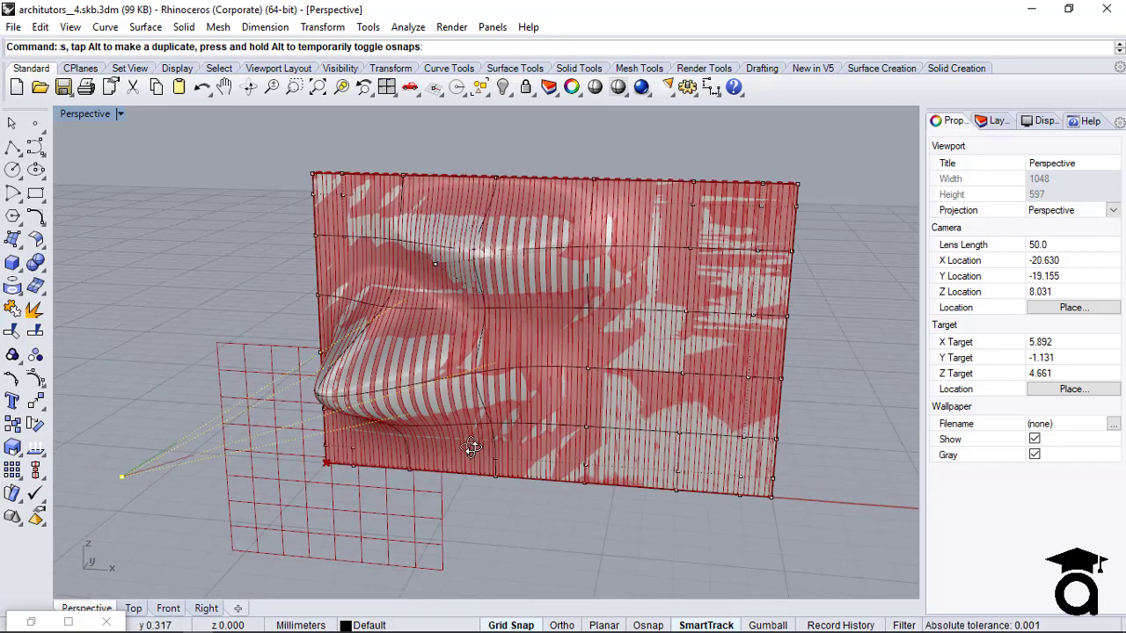
right_click_drag(472, 447, 245, 379)
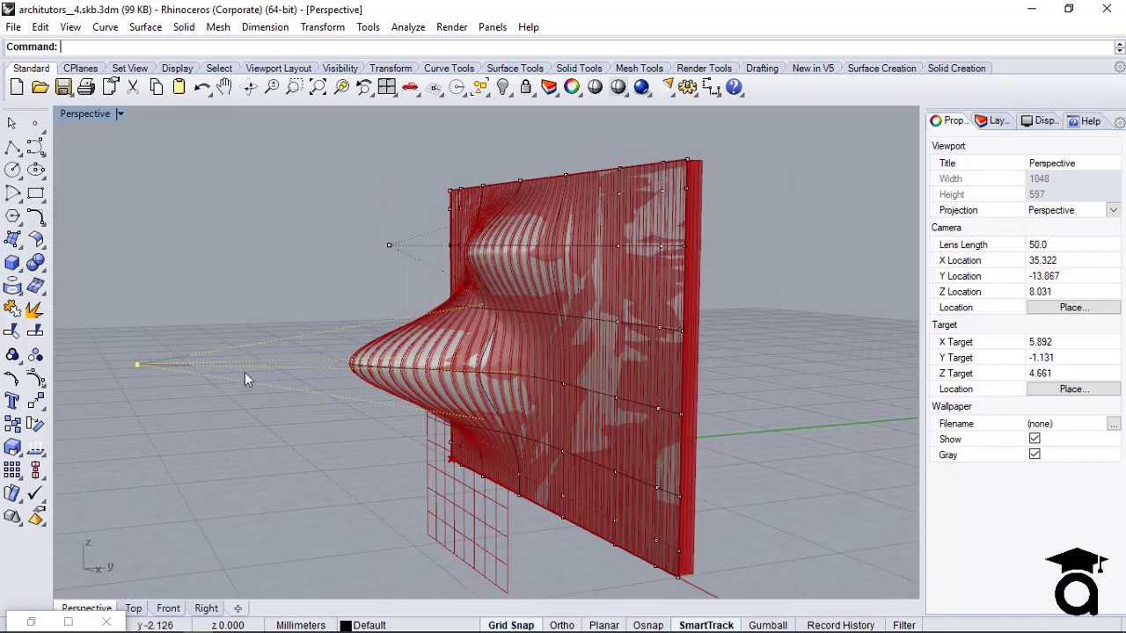
left_click_drag(141, 366, 216, 376)
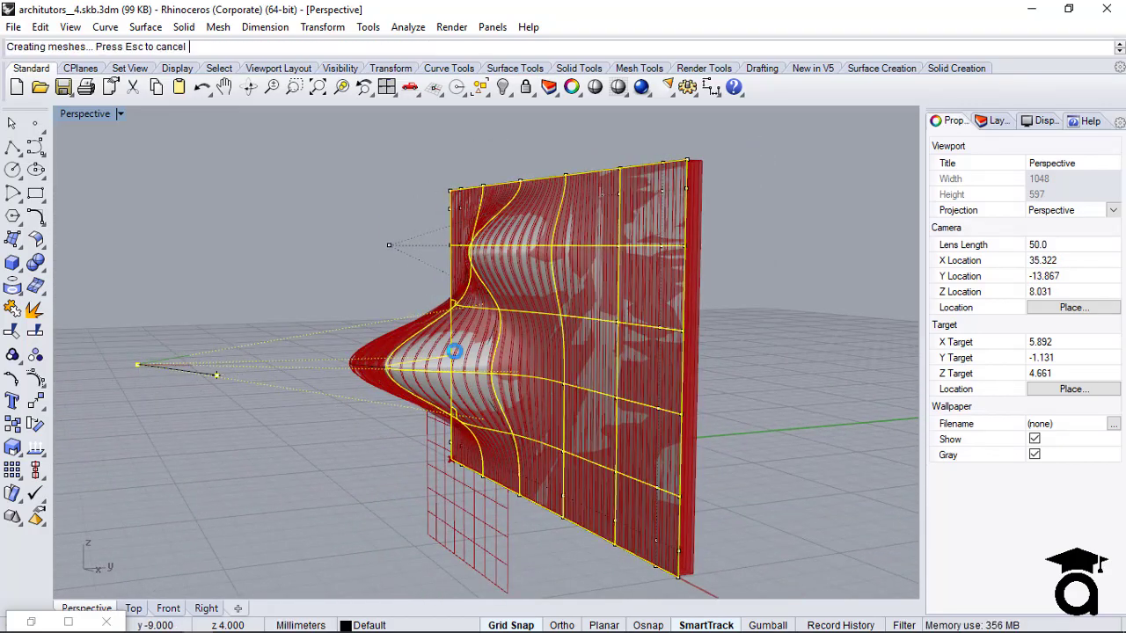
Push a control point in the wall's upper right backward through the wall to form a hollow.
right_click_drag(529, 354, 571, 323)
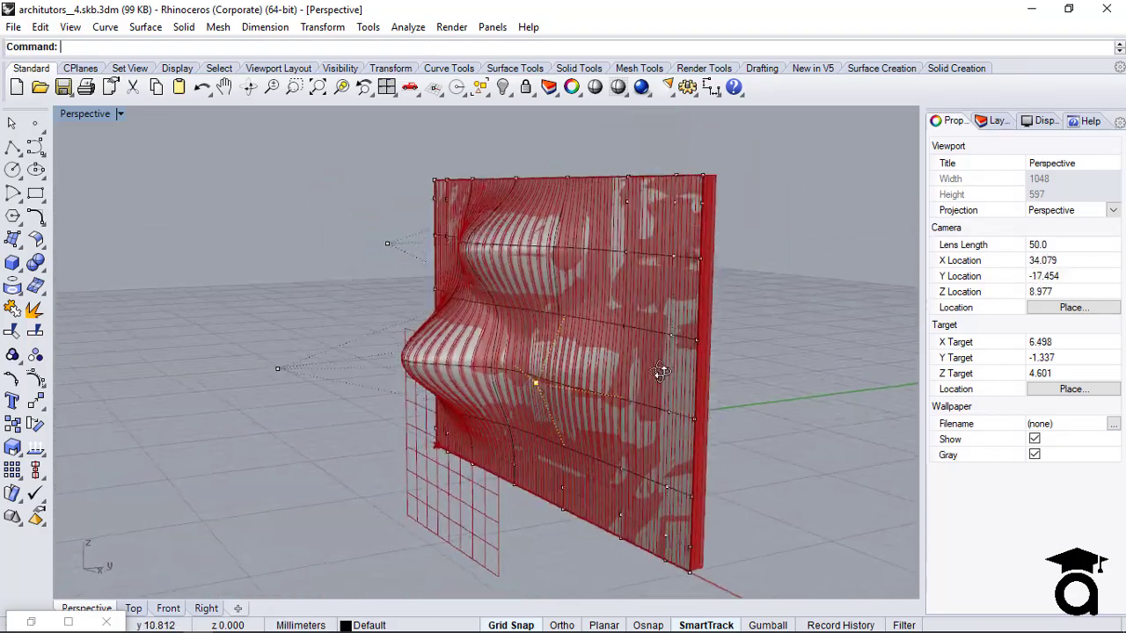
right_click_drag(660, 369, 610, 336)
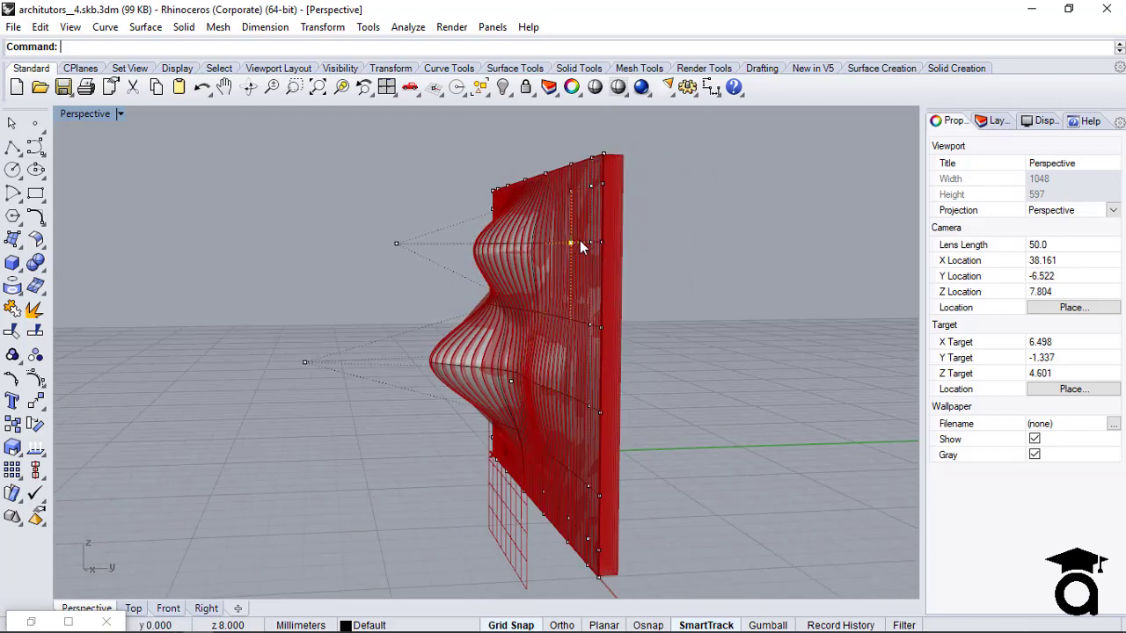
left_click_drag(580, 248, 615, 266)
right_click_drag(510, 282, 539, 326)
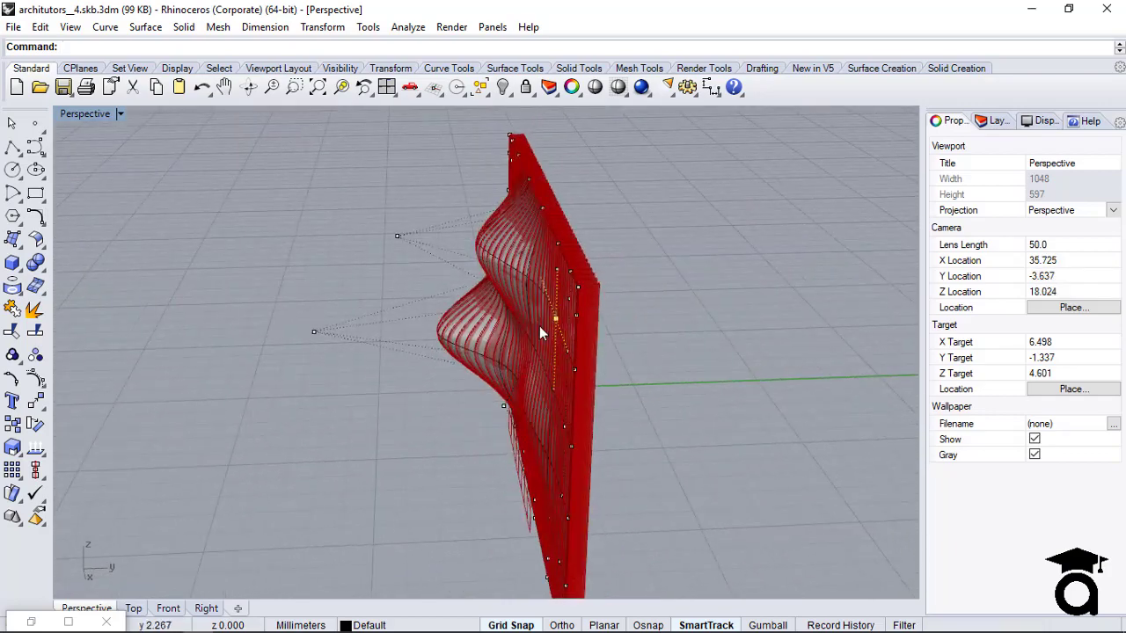
left_click_drag(555, 318, 635, 332)
Pull a control point in the wall's lower right and one near its bottom edge out in front of the wall.
right_click_drag(635, 331, 576, 437)
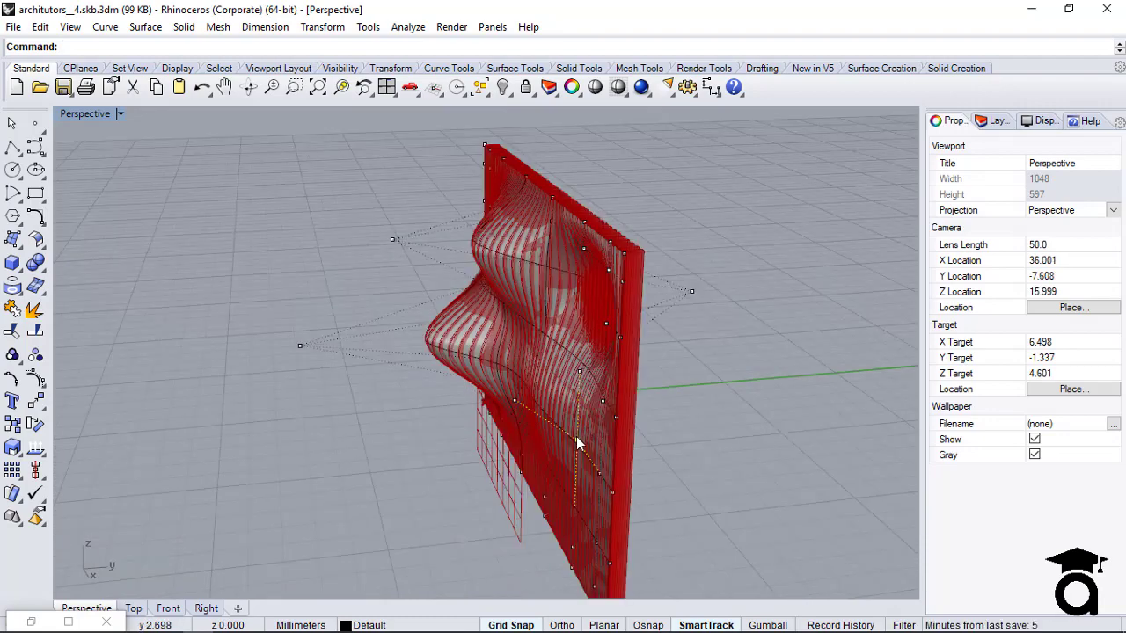
left_click_drag(577, 440, 466, 450)
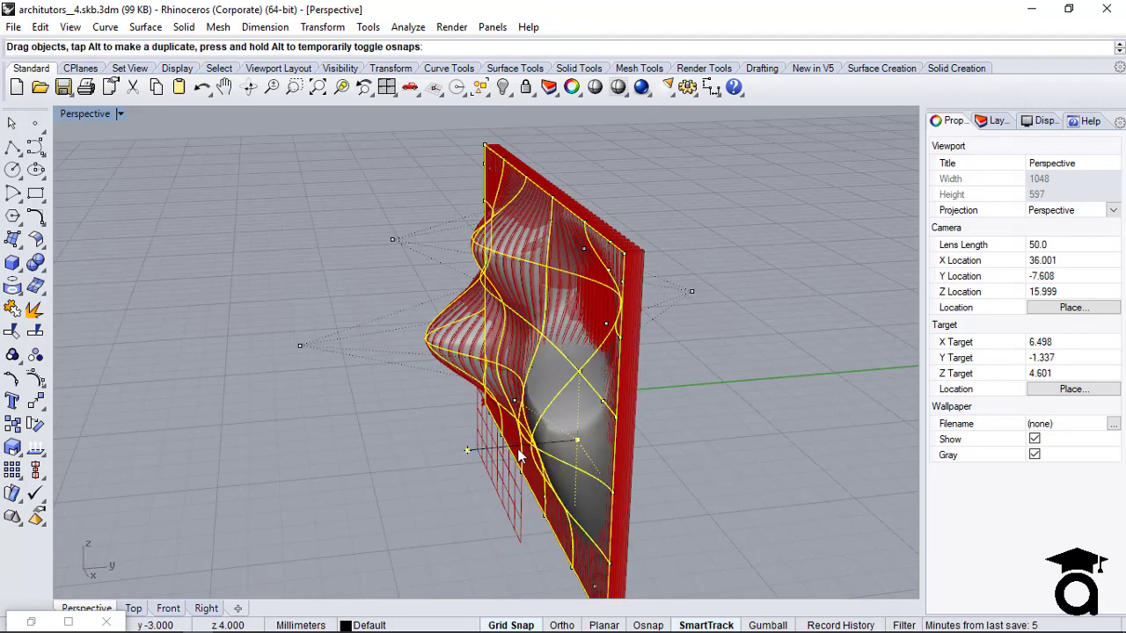
right_click_drag(519, 450, 568, 356)
left_click_drag(428, 499, 384, 505)
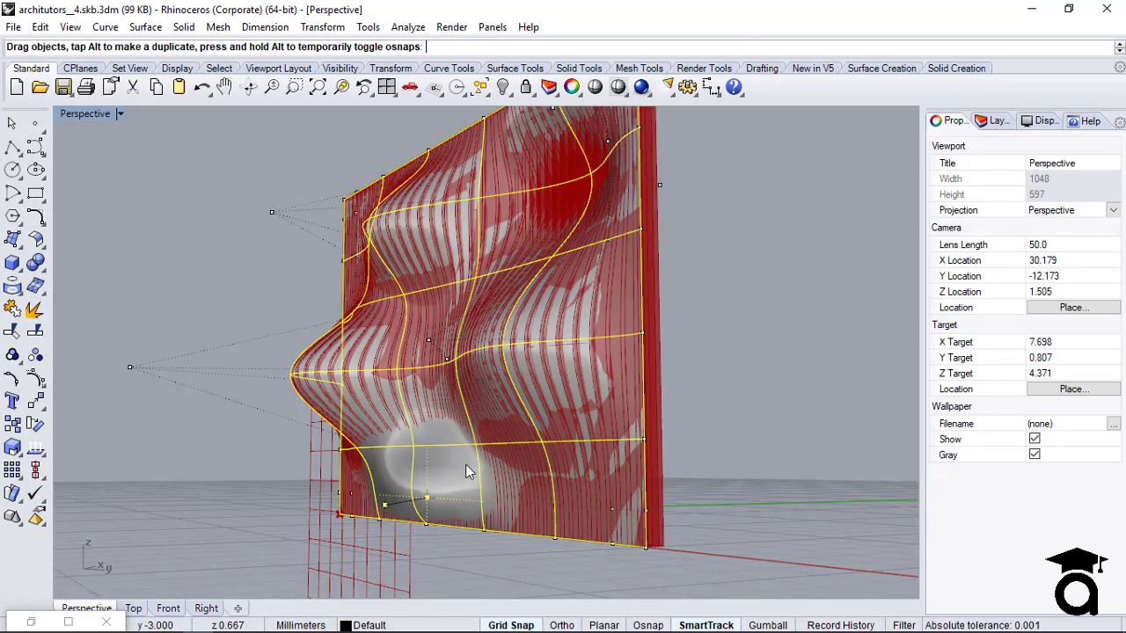
left_click_drag(466, 472, 466, 472)
right_click_drag(415, 516, 379, 527)
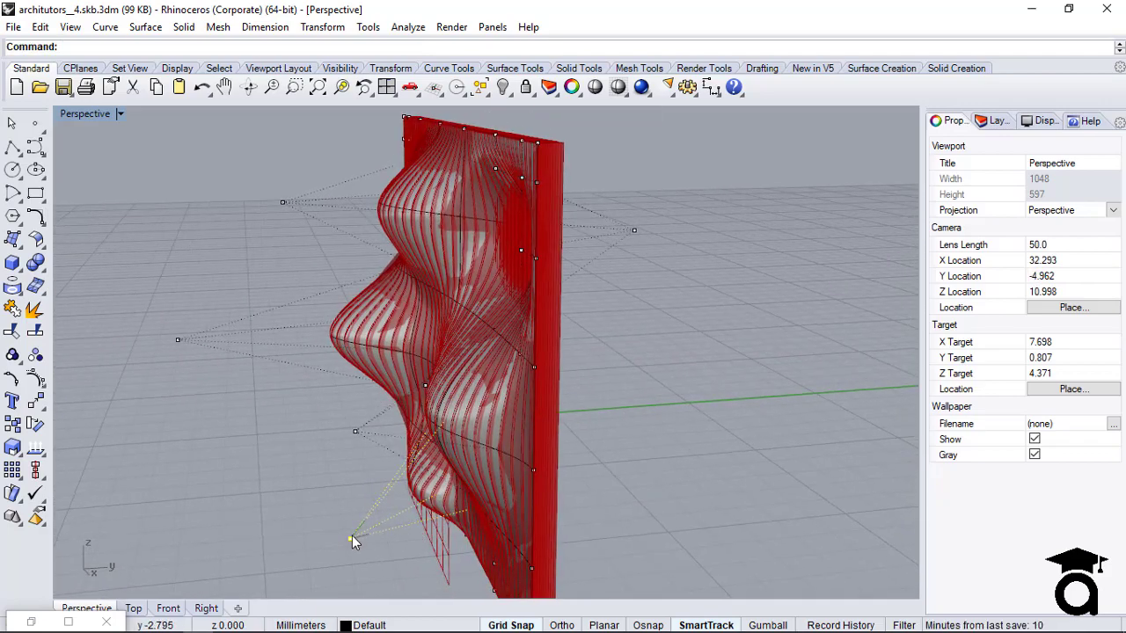
left_click_drag(352, 538, 310, 540)
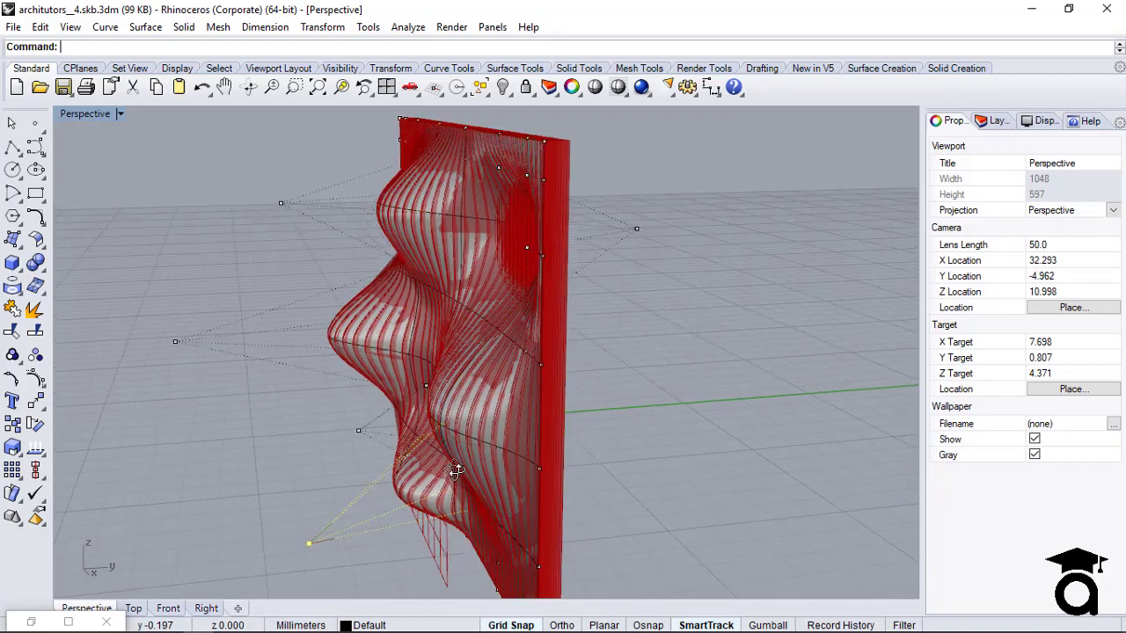
Deselect the control point and bring the Grasshopper window back beside the viewport.
right_click_drag(310, 540, 483, 459)
left_click(687, 365)
type("Gr")
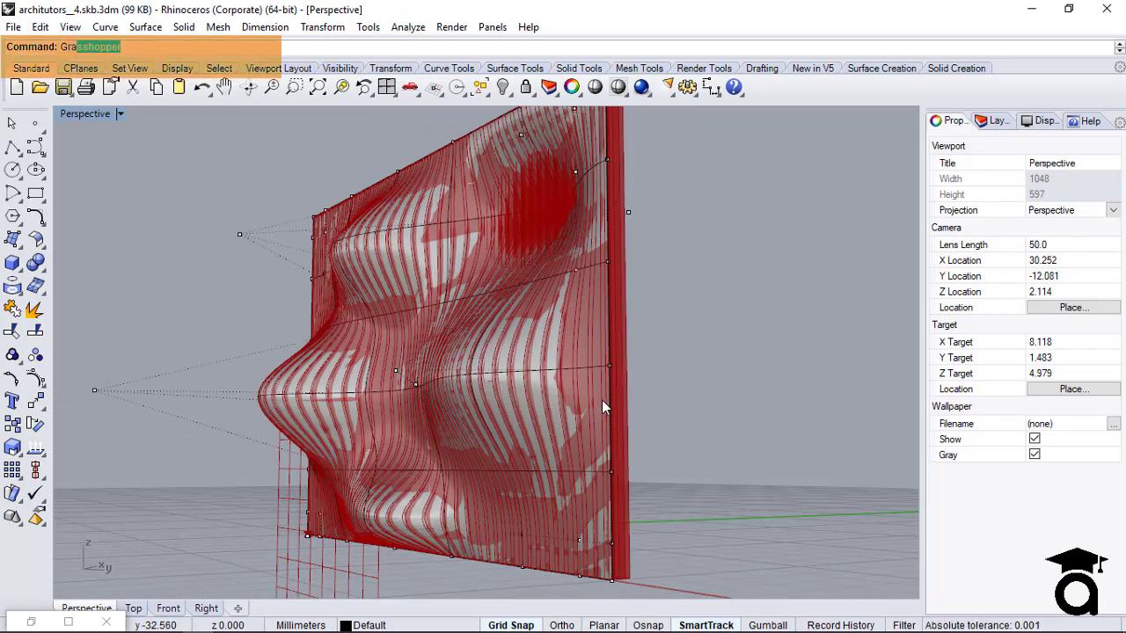
type("a")
key("Return")
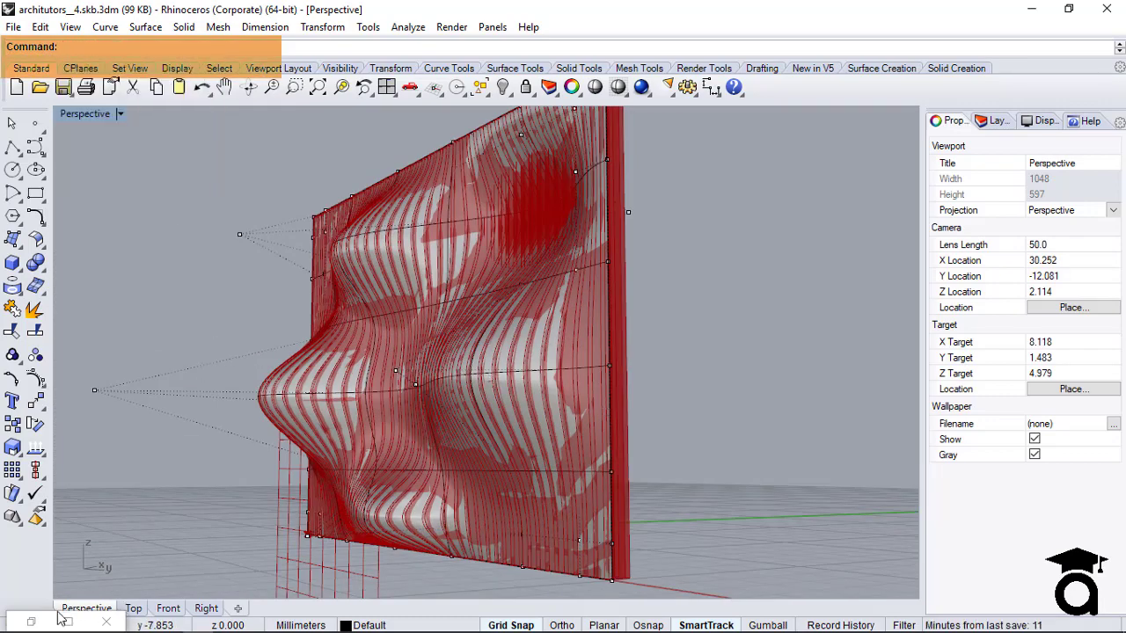
left_click(32, 621)
Highlight the Extrude component's output to check how the fins follow the deformed surface.
scroll(804, 355, "down", 4)
scroll(422, 380, "up", 1)
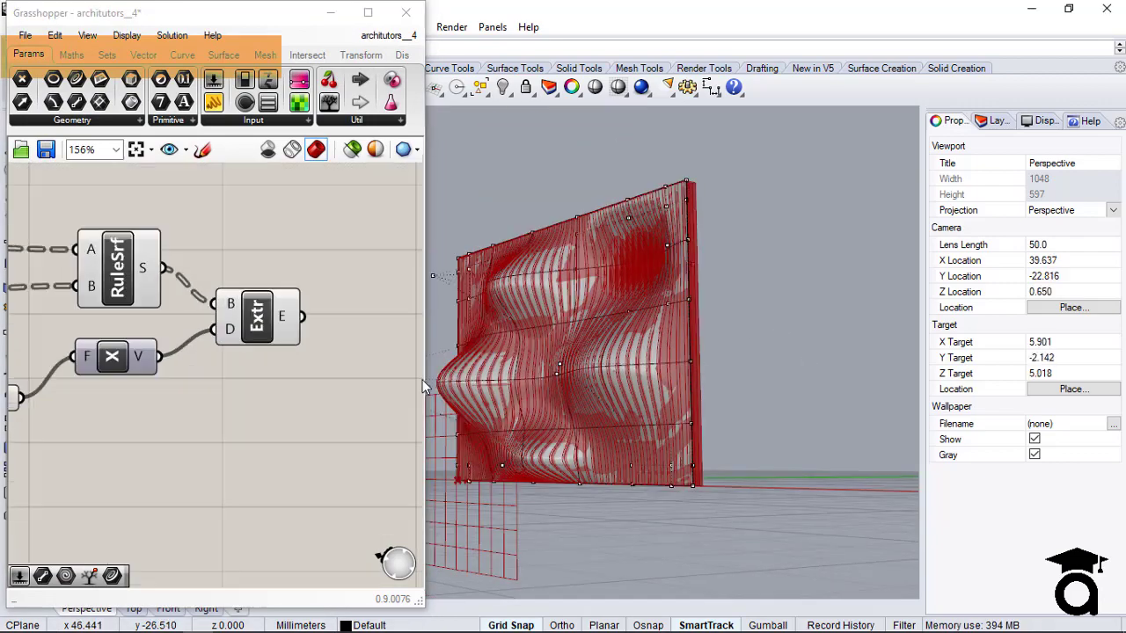
scroll(695, 395, "down", 3)
scroll(587, 366, "up", 6)
left_click(267, 327)
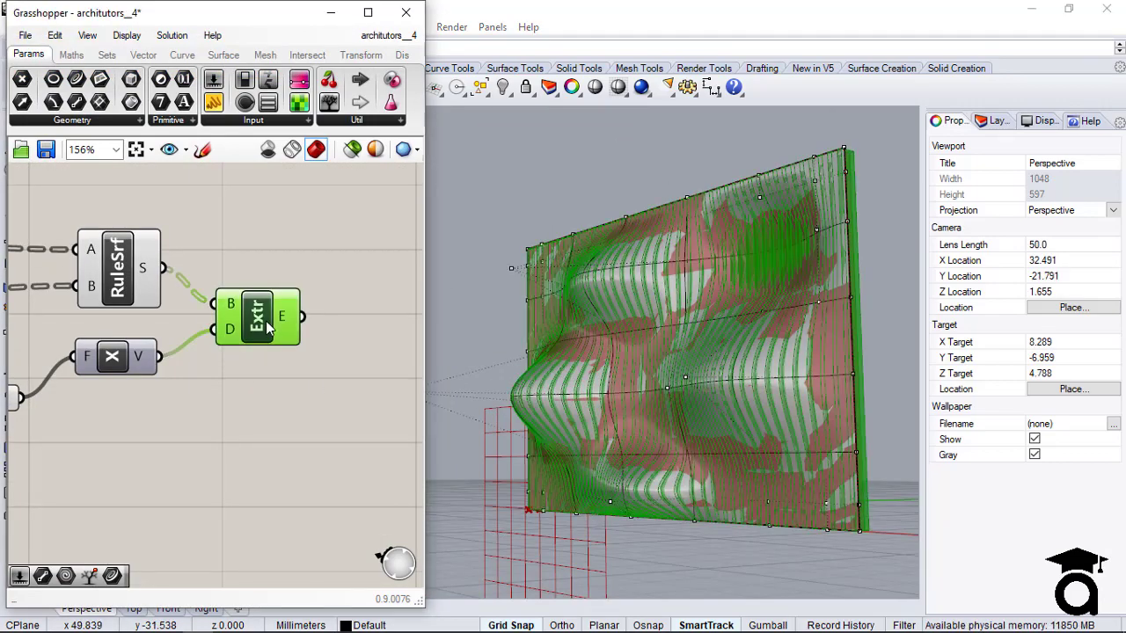
left_click(289, 415)
Examine the deformed fin wall from the front and the opposite side, both from afar and close up.
right_click_drag(456, 406, 732, 457)
scroll(683, 431, "down", 5)
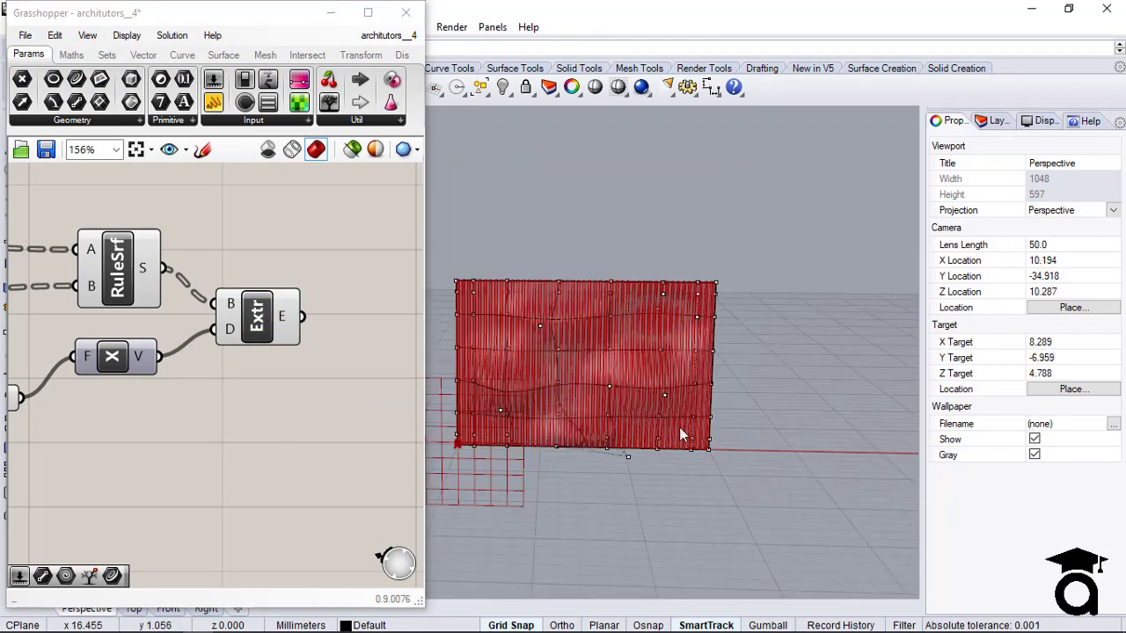
scroll(557, 359, "up", 6)
right_click_drag(555, 358, 724, 363)
scroll(724, 364, "down", 9)
scroll(603, 362, "up", 9)
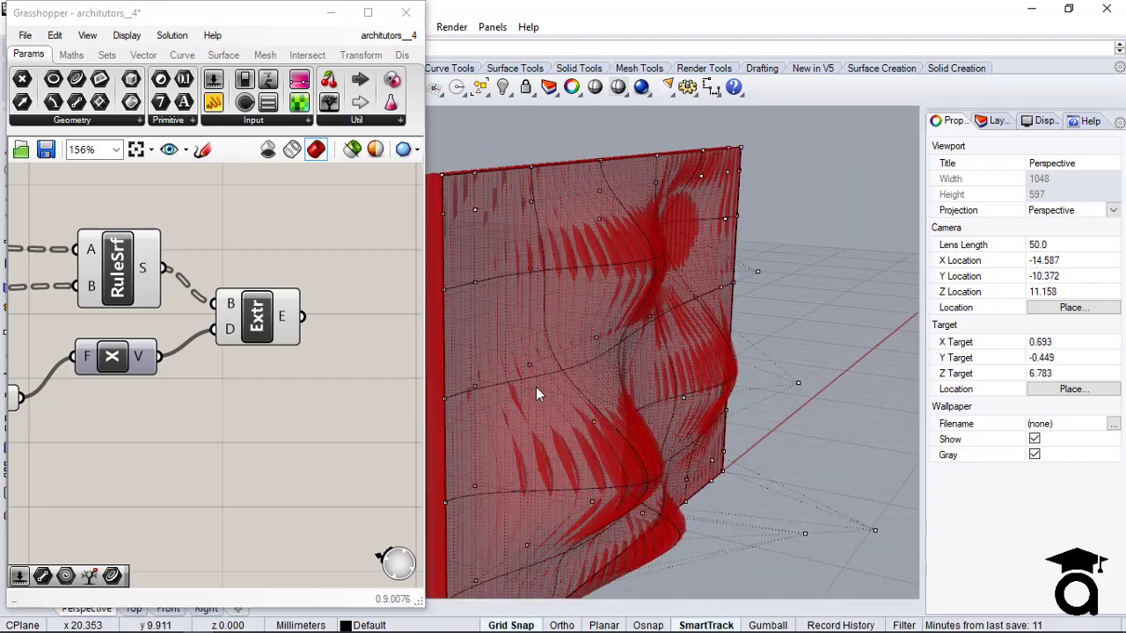
scroll(536, 387, "down", 4)
scroll(524, 420, "up", 2)
right_click_drag(525, 422, 603, 423)
Highlight the extruded fins again and inspect their thickness along the wall's top edge.
left_click(256, 325)
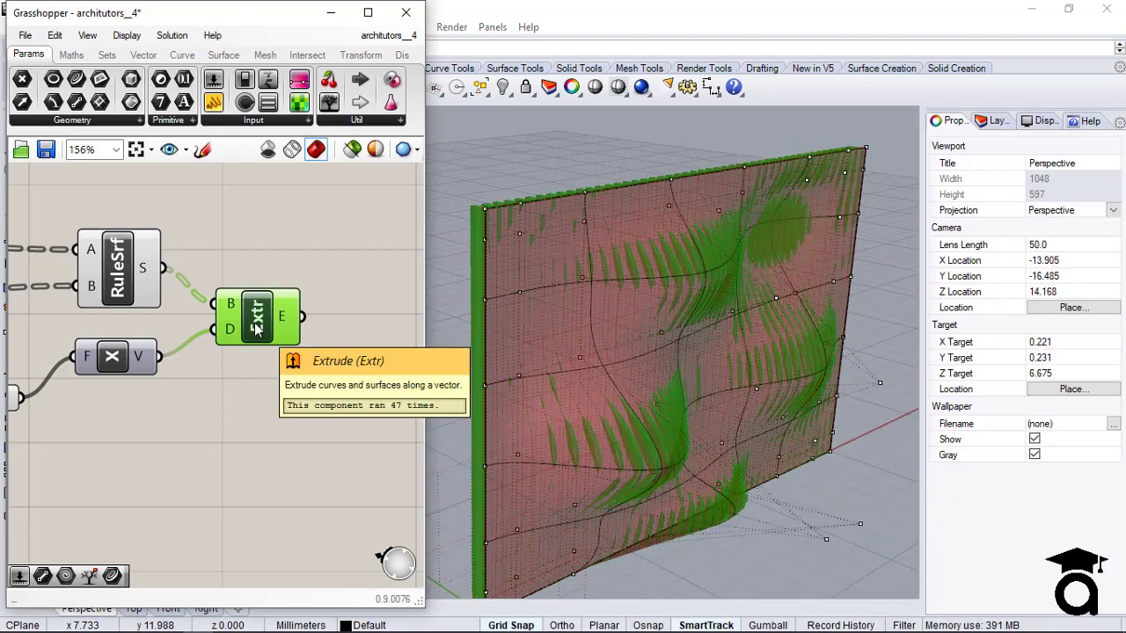
right_click_drag(732, 385, 644, 492)
left_click(293, 350)
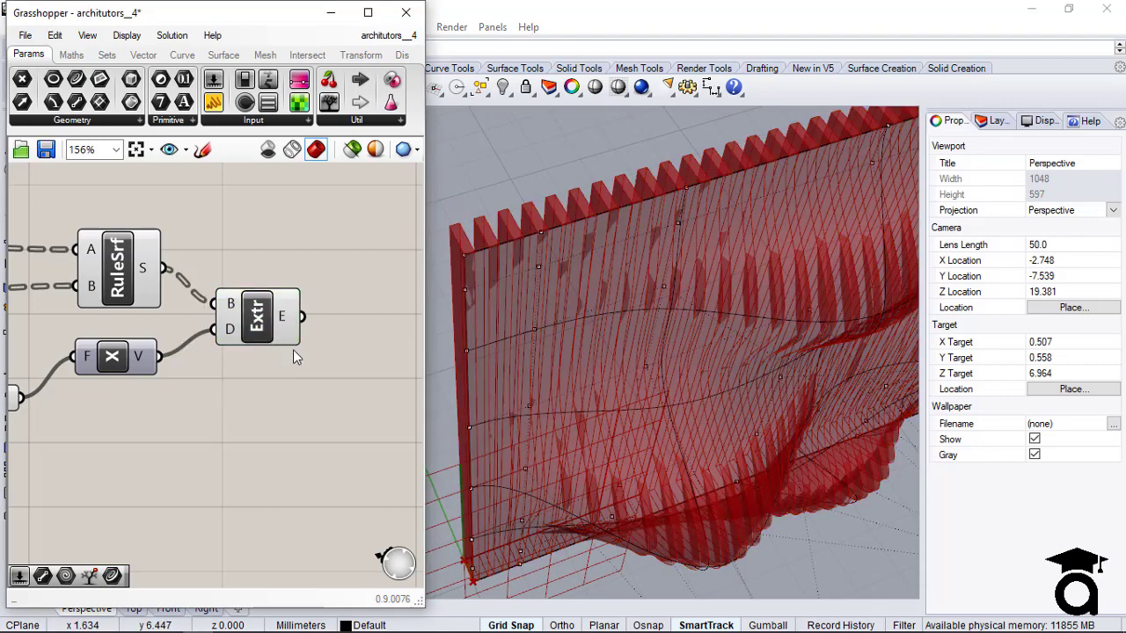
scroll(313, 341, "down", 2)
right_click_drag(626, 373, 672, 353)
scroll(624, 336, "down", 6)
Thicken the extruded fins by setting the Factor slider to 0.1800.
scroll(794, 335, "up", 2)
scroll(704, 347, "down", 2)
scroll(802, 325, "up", 2)
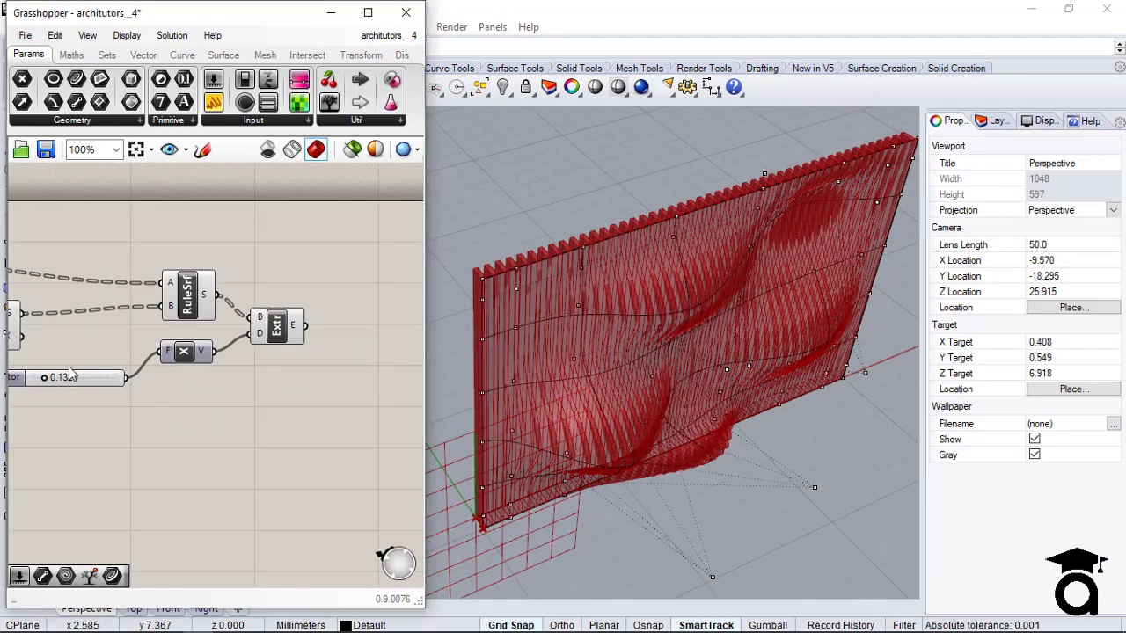
scroll(64, 378, "up", 1)
mouse_move(39, 379)
left_mouse_down()
mouse_move(24, 381)
mouse_move(46, 389)
left_mouse_up()
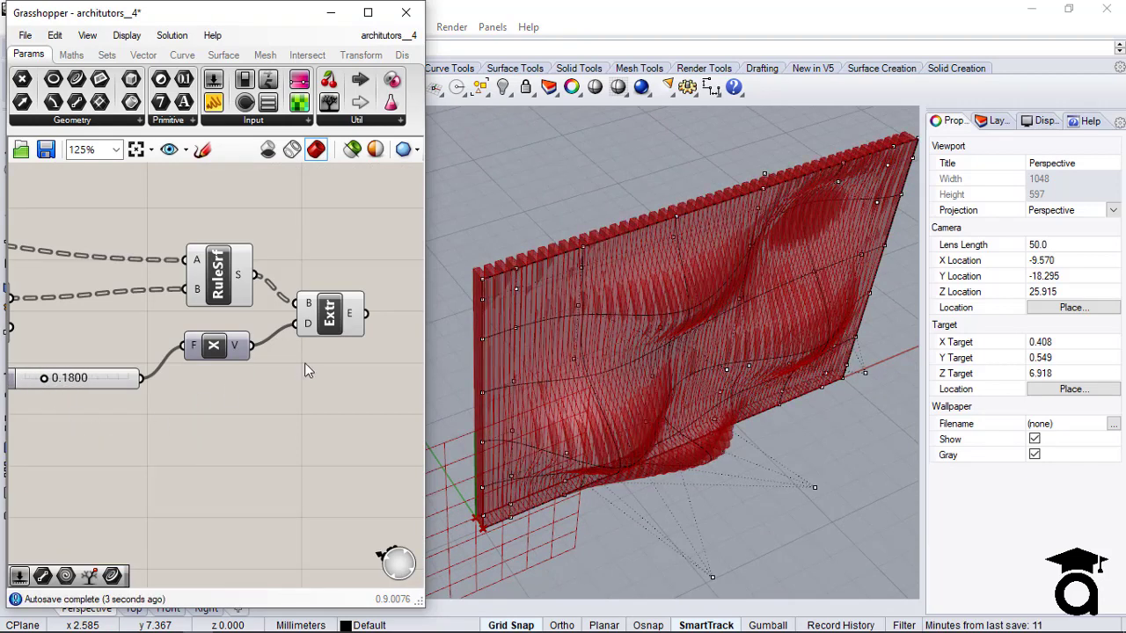
Adjust the Distance slider that controls the Contour component's spacing.
scroll(303, 363, "down", 6)
scroll(88, 355, "up", 1)
scroll(189, 345, "up", 6)
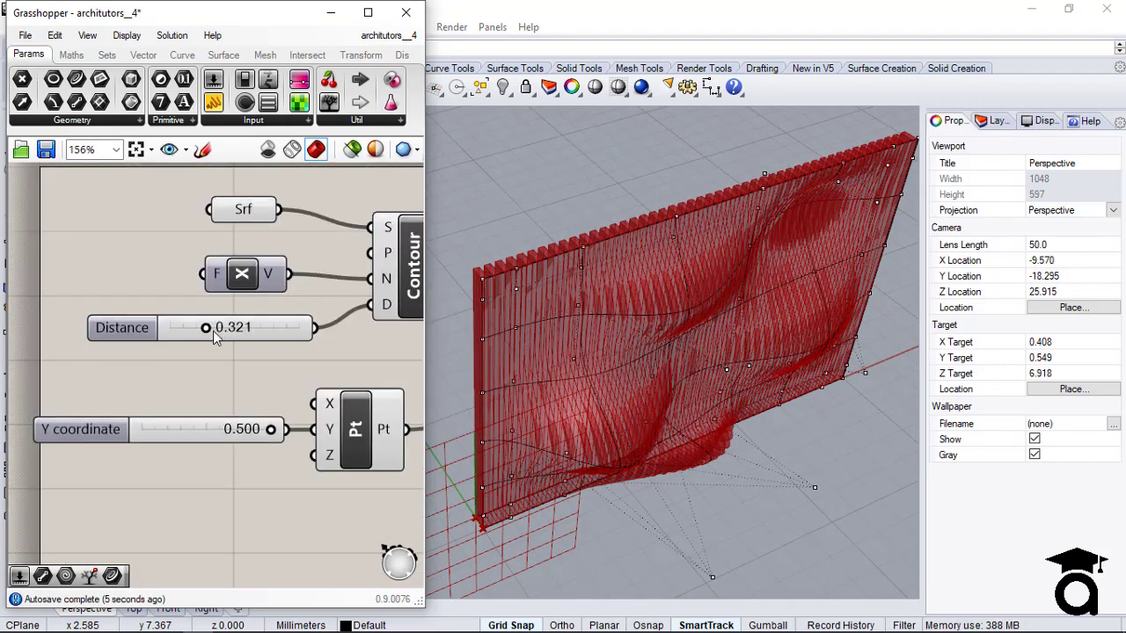